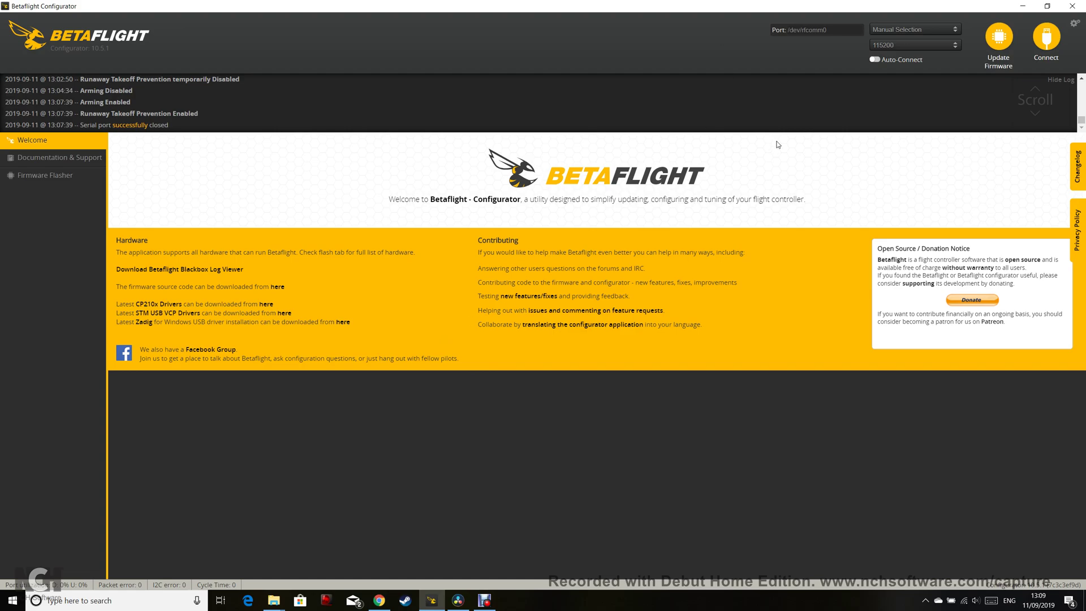
# Connect to the flight controller and review its connection log
pyautogui.click(1046, 37)
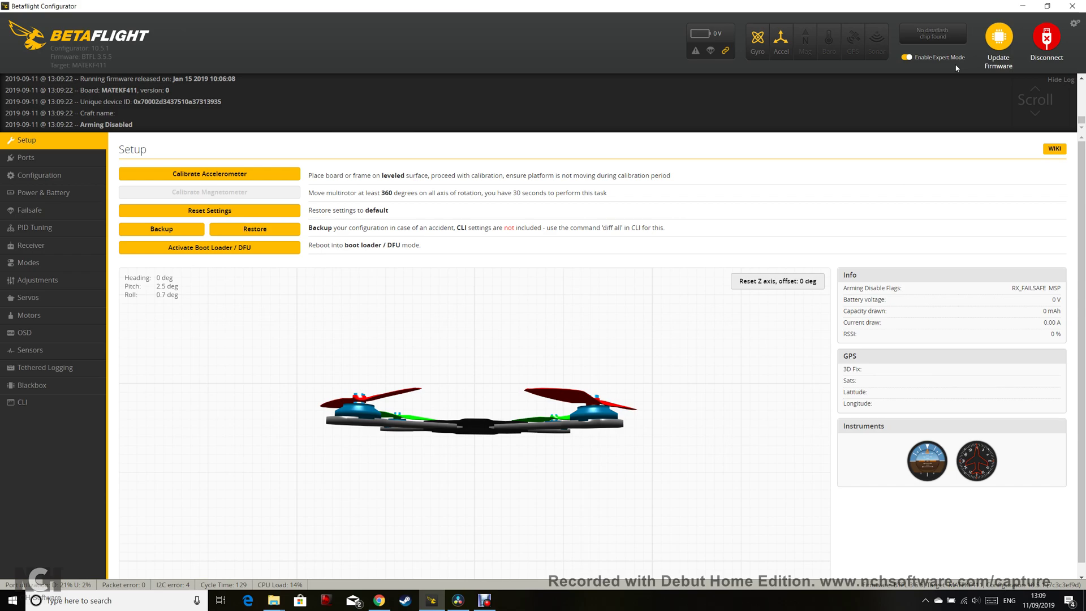
pyautogui.doubleClick(119, 90)
pyautogui.scroll(3, 183, 117)
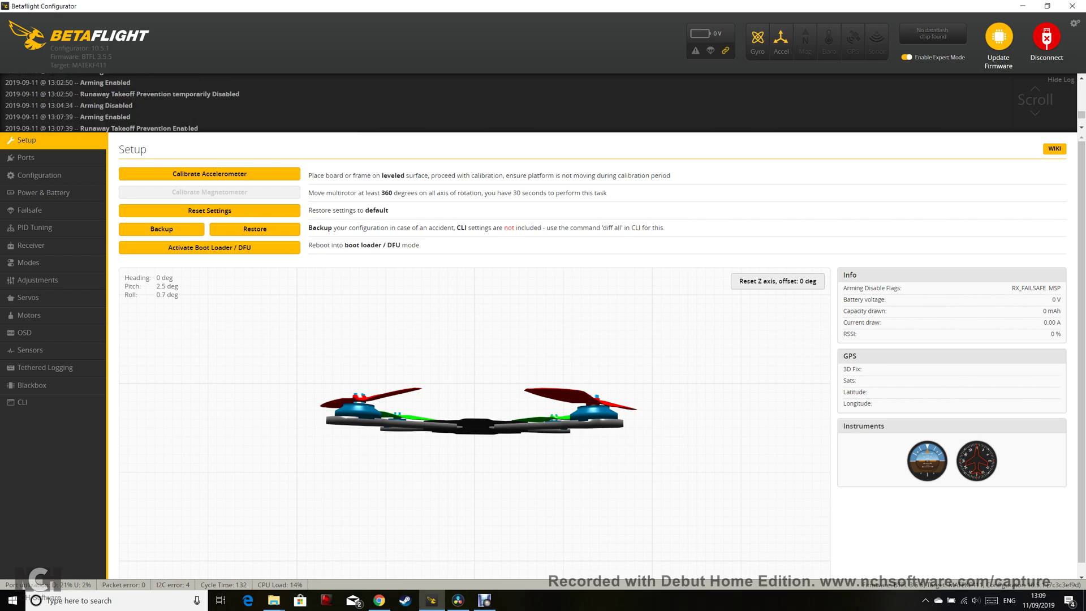
pyautogui.scroll(-3, 182, 108)
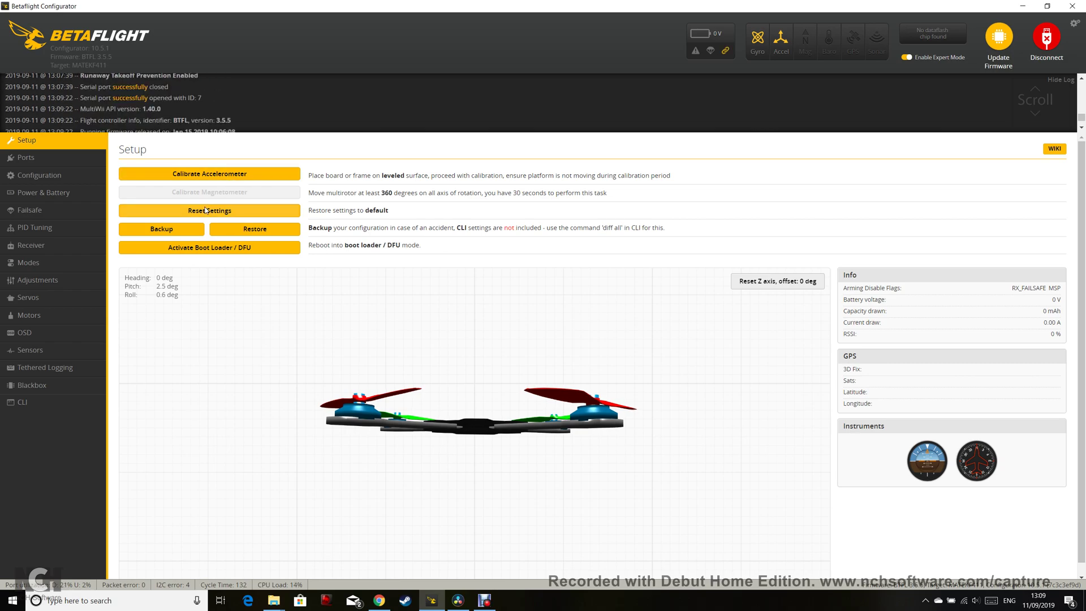
# Set the UART2 peripheral to VTX (TBS SmartAudio), then save the port settings and reboot
pyautogui.click(71, 161)
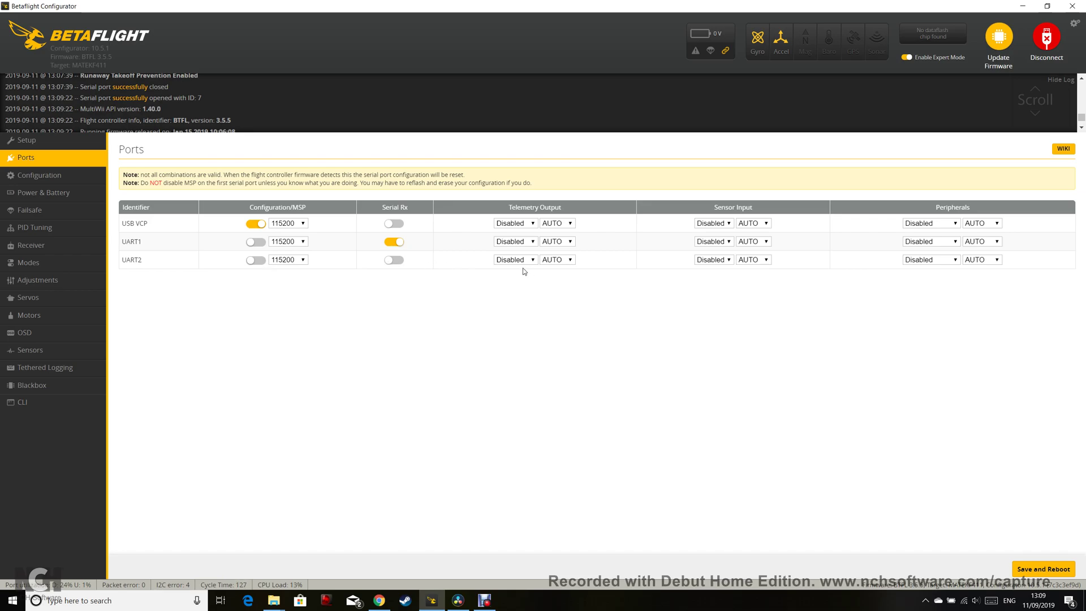
pyautogui.click(949, 261)
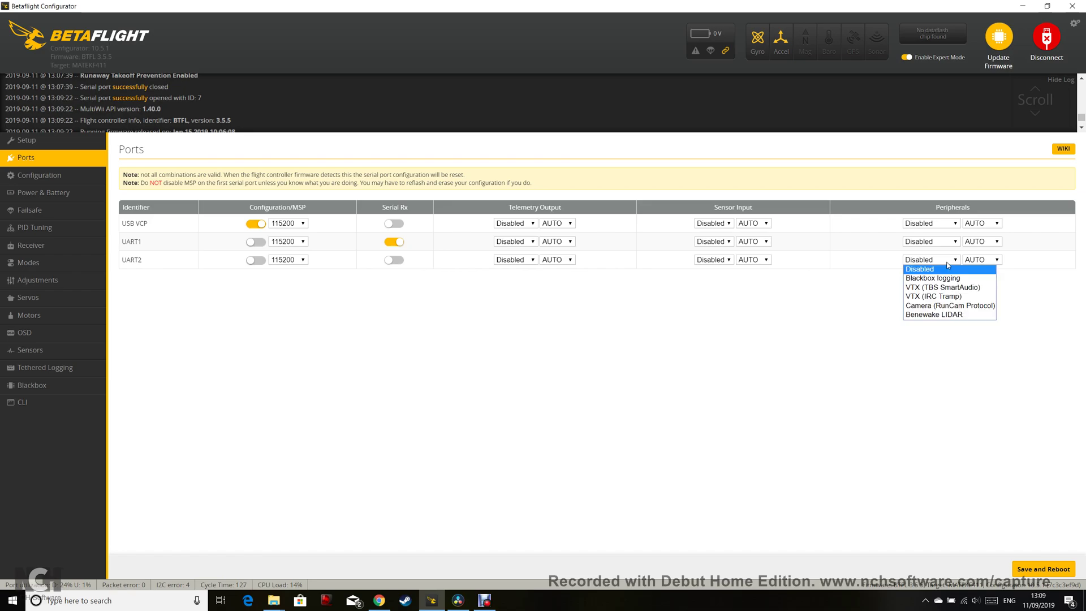
pyautogui.click(943, 288)
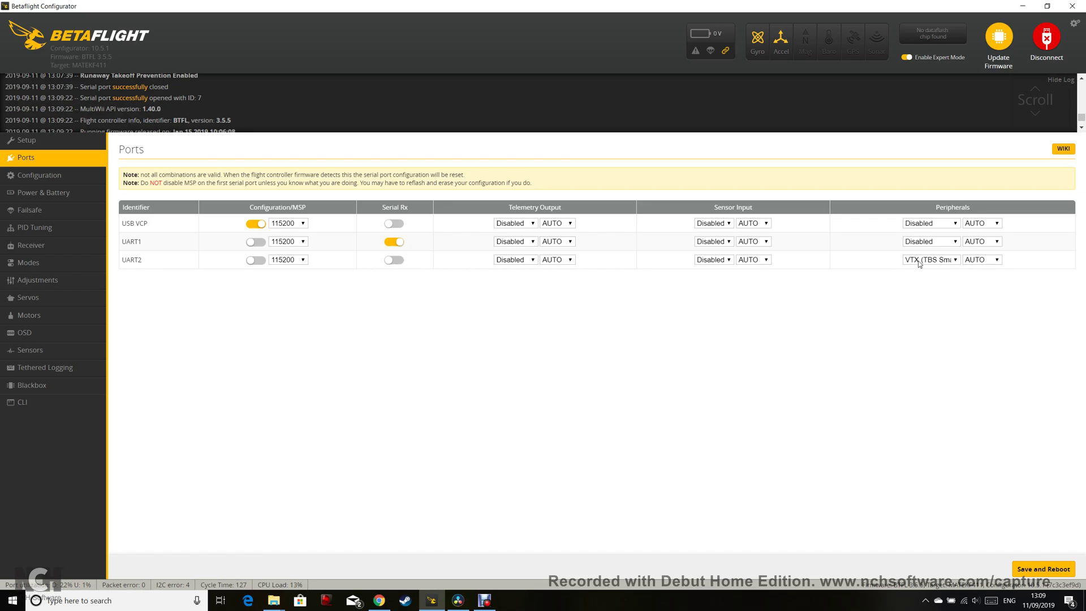
pyautogui.click(1044, 568)
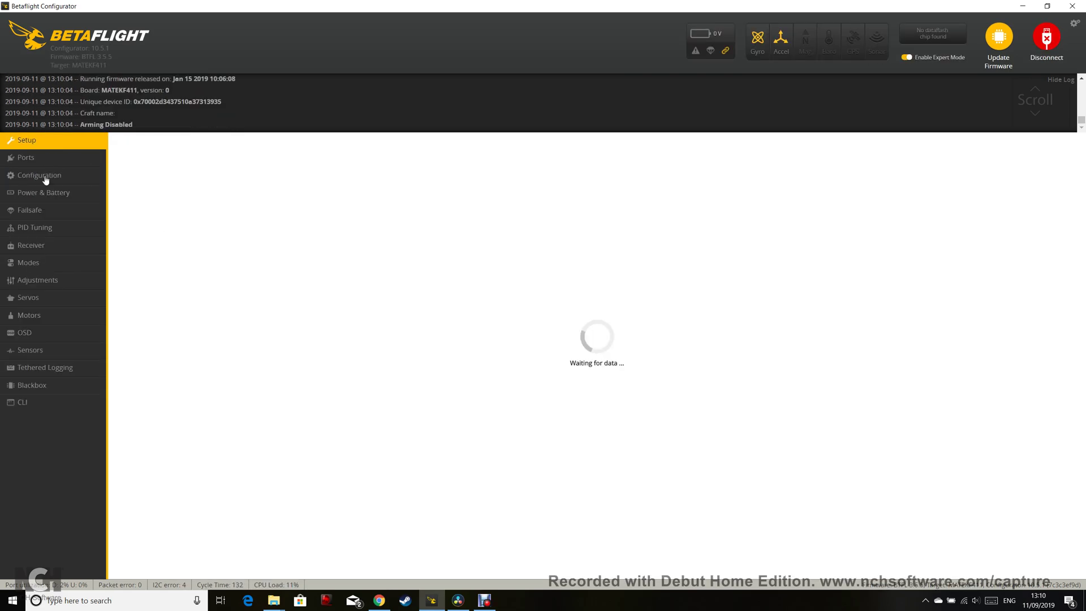
# Turn on reversed motor direction and turn off the barometer in the board configuration
pyautogui.click(42, 176)
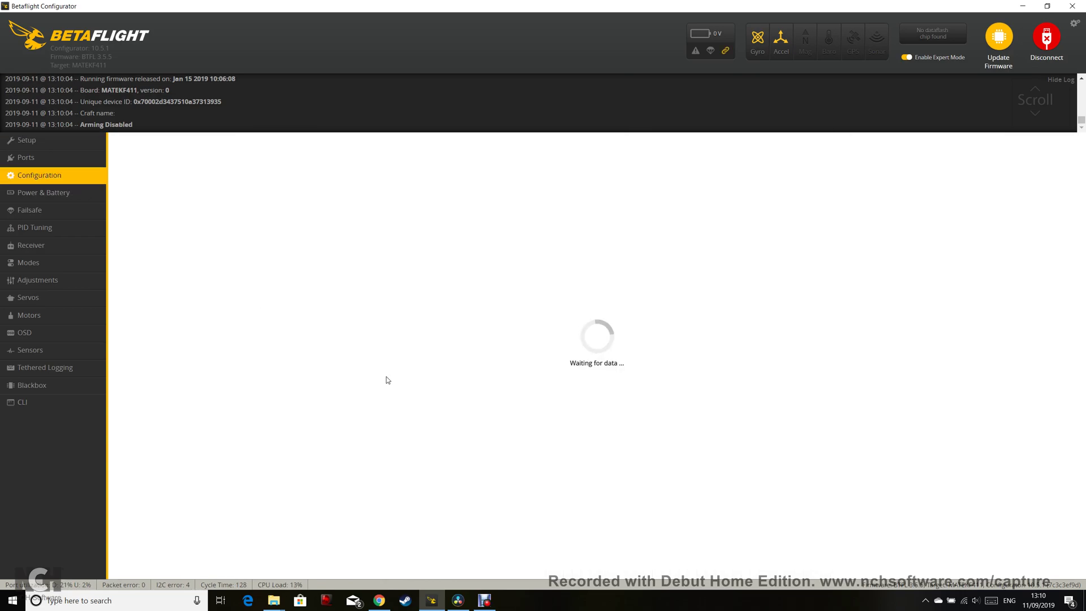
pyautogui.scroll(-1, 358, 355)
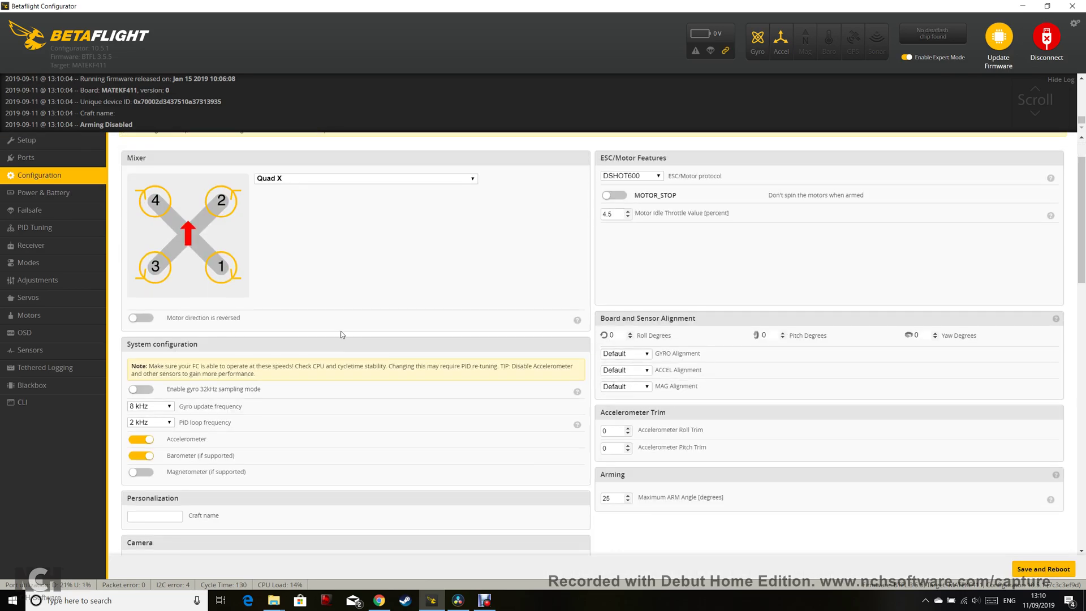
pyautogui.click(145, 322)
pyautogui.click(138, 460)
# Set the maximum ARM angle to 180 degrees, then save the configuration and reboot after checking the receiver, feature and beeper options
pyautogui.doubleClick(607, 497)
pyautogui.write('180')
pyautogui.scroll(-2, 614, 517)
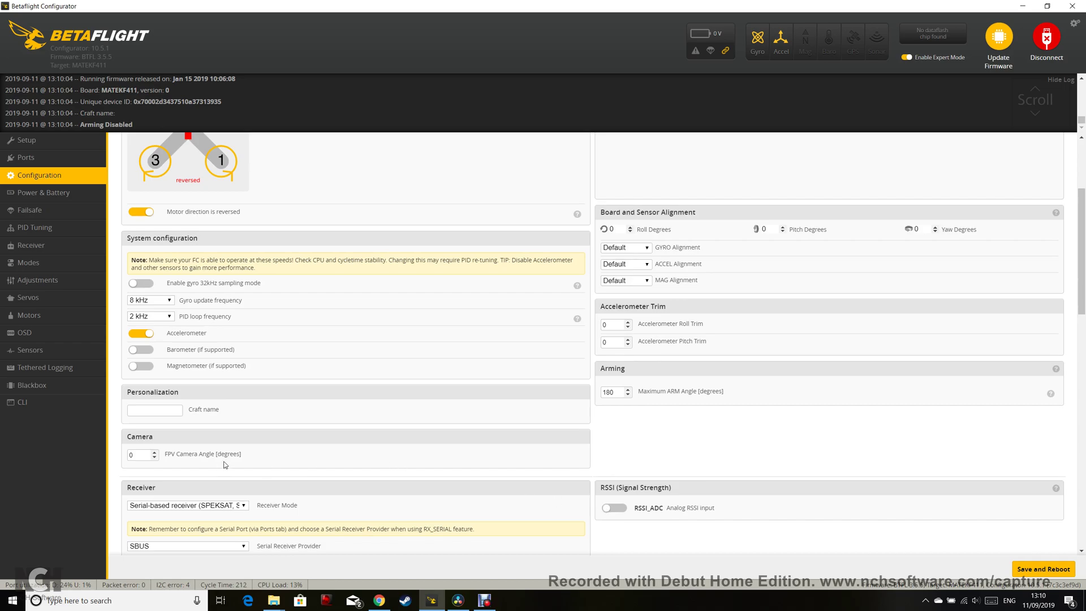
pyautogui.scroll(-4, 223, 460)
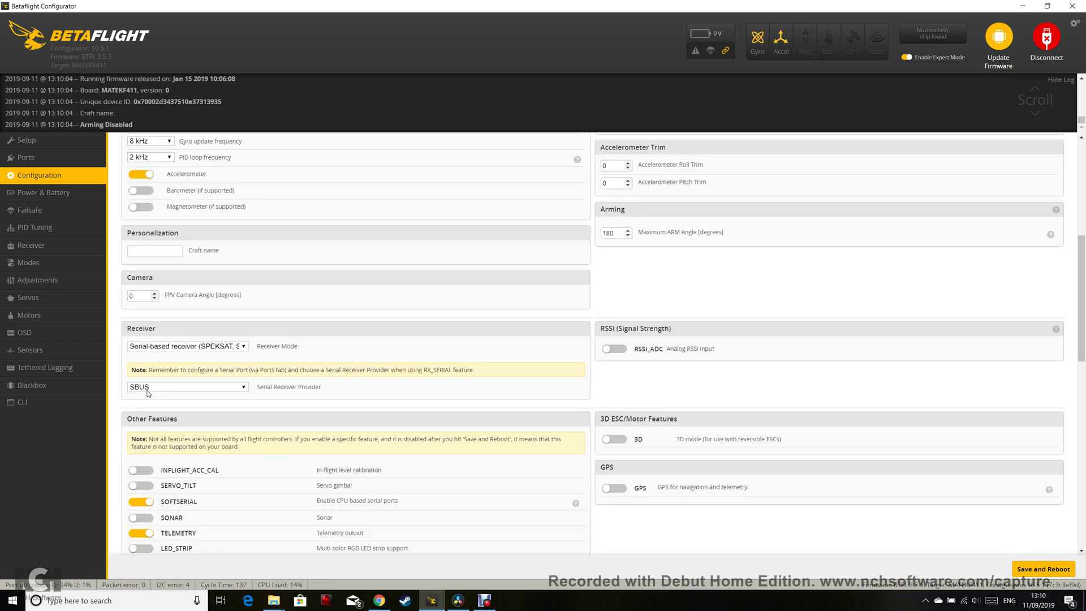
pyautogui.scroll(-5, 260, 398)
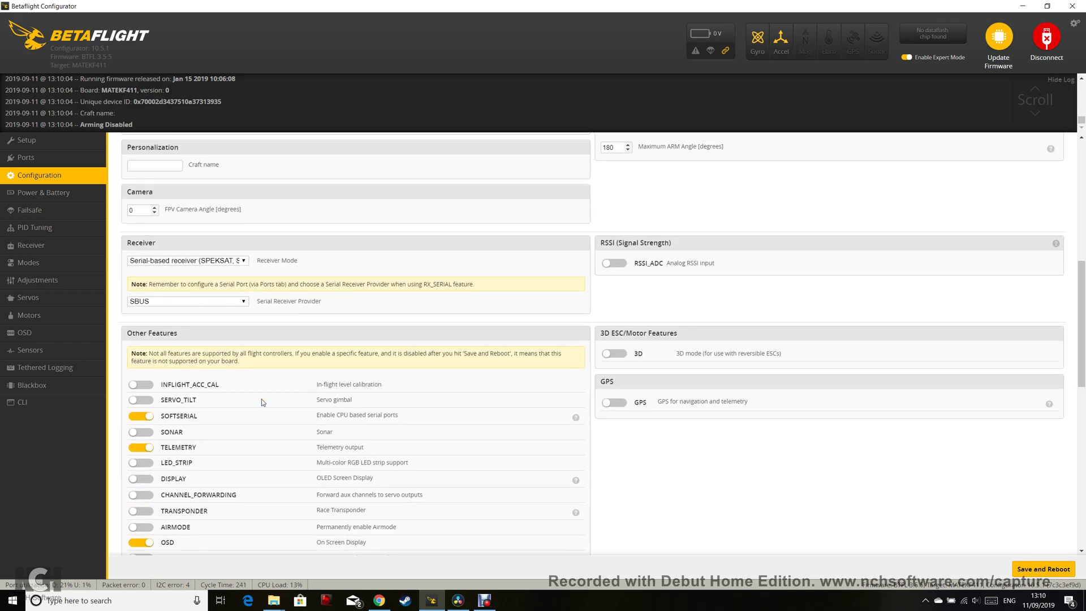
pyautogui.scroll(-7, 261, 401)
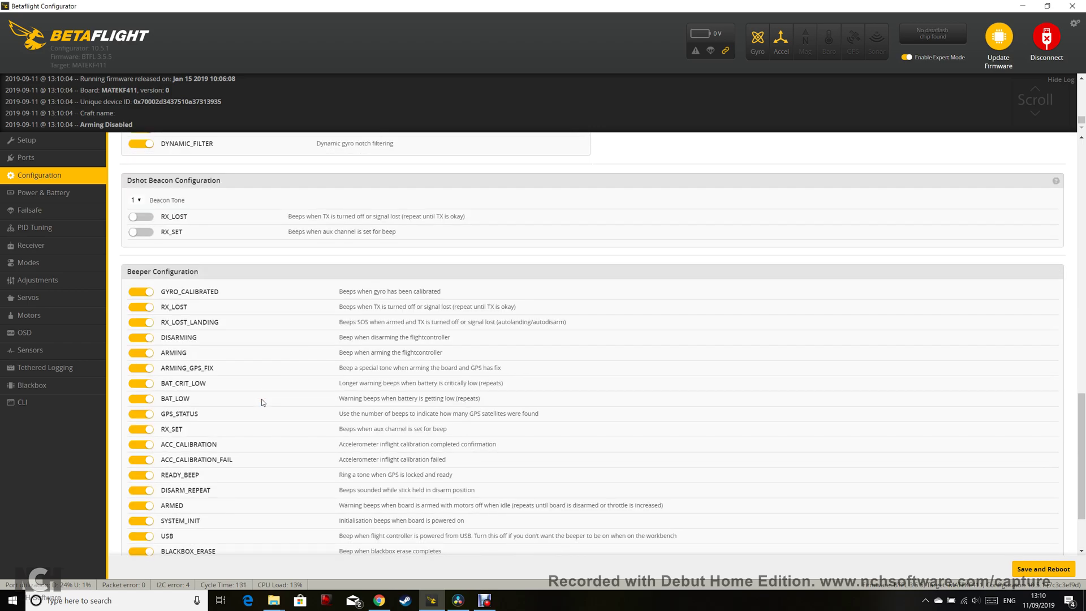
pyautogui.scroll(5, 261, 402)
pyautogui.scroll(2, 261, 402)
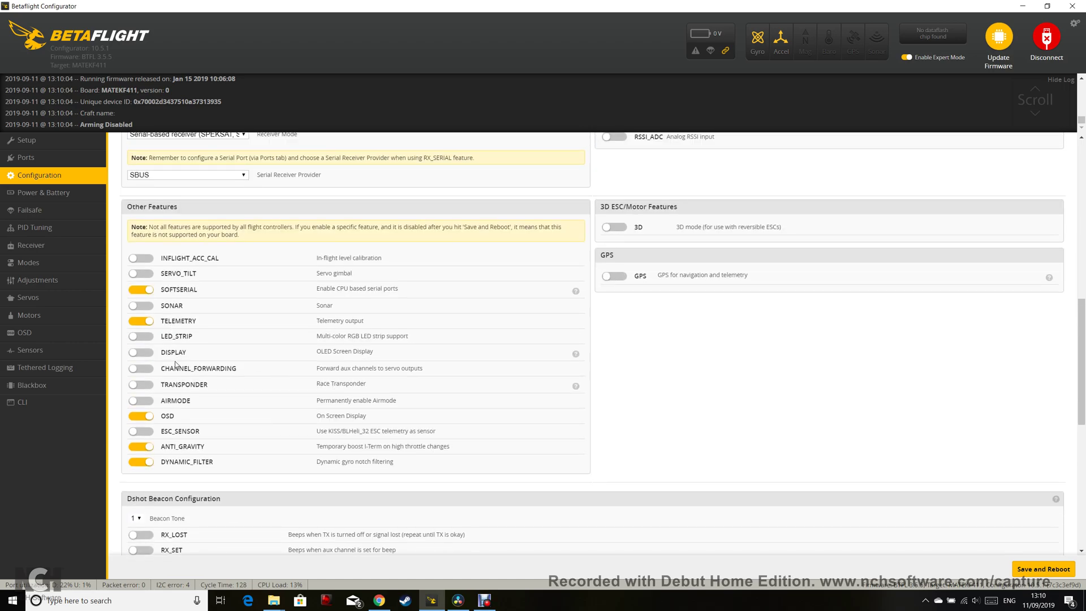
pyautogui.click(1043, 570)
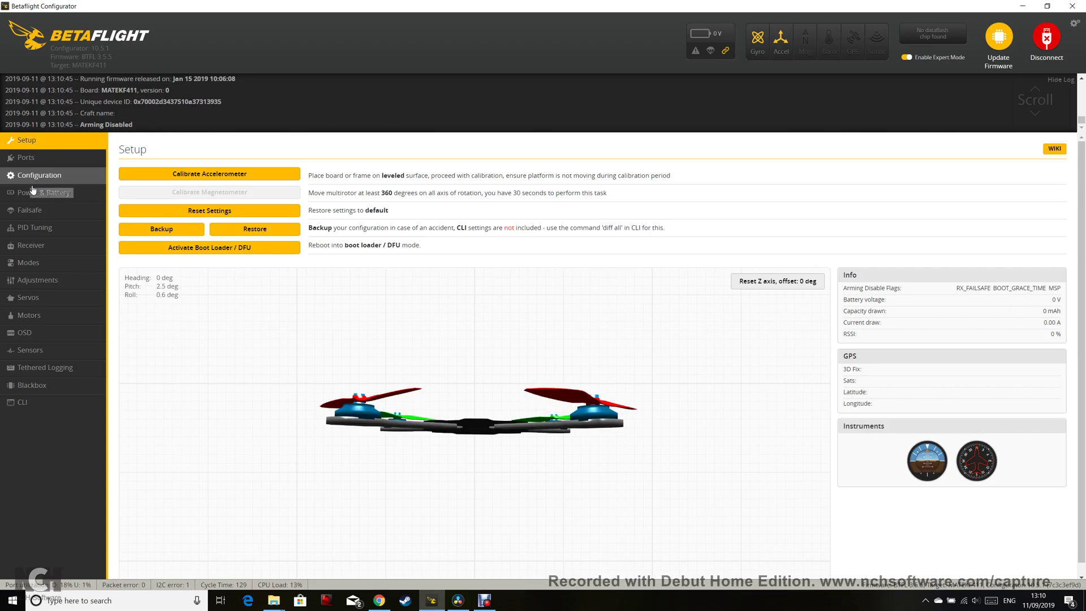
# Set the battery capacity to 400 mAh in the power settings and save
pyautogui.click(32, 191)
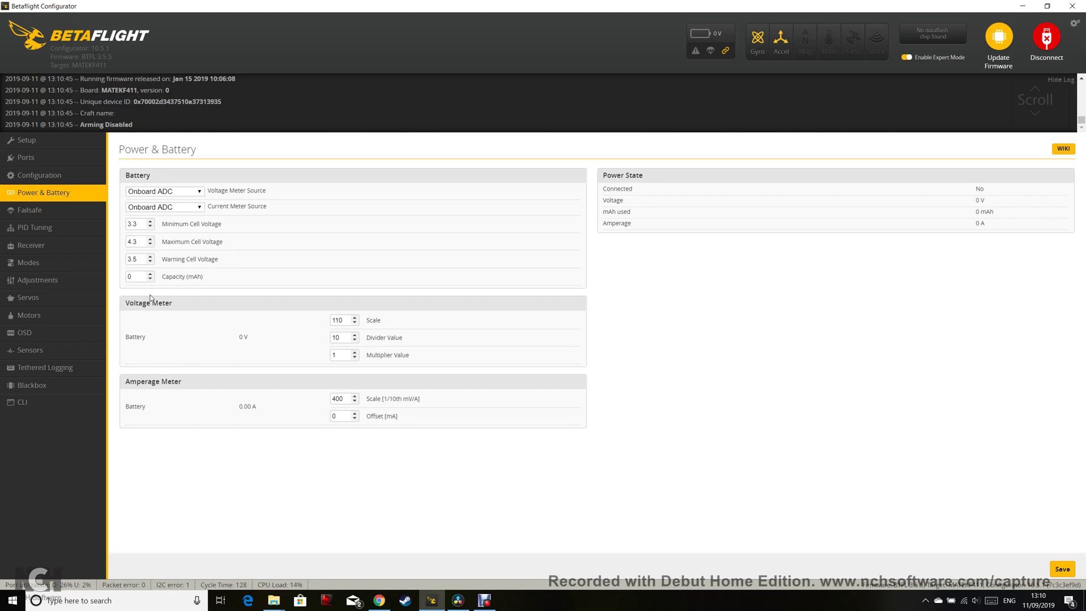
pyautogui.doubleClick(137, 277)
pyautogui.write('4')
pyautogui.write('50')
pyautogui.press('BackSpace')
pyautogui.press('BackSpace')
pyautogui.write('00')
pyautogui.click(1055, 571)
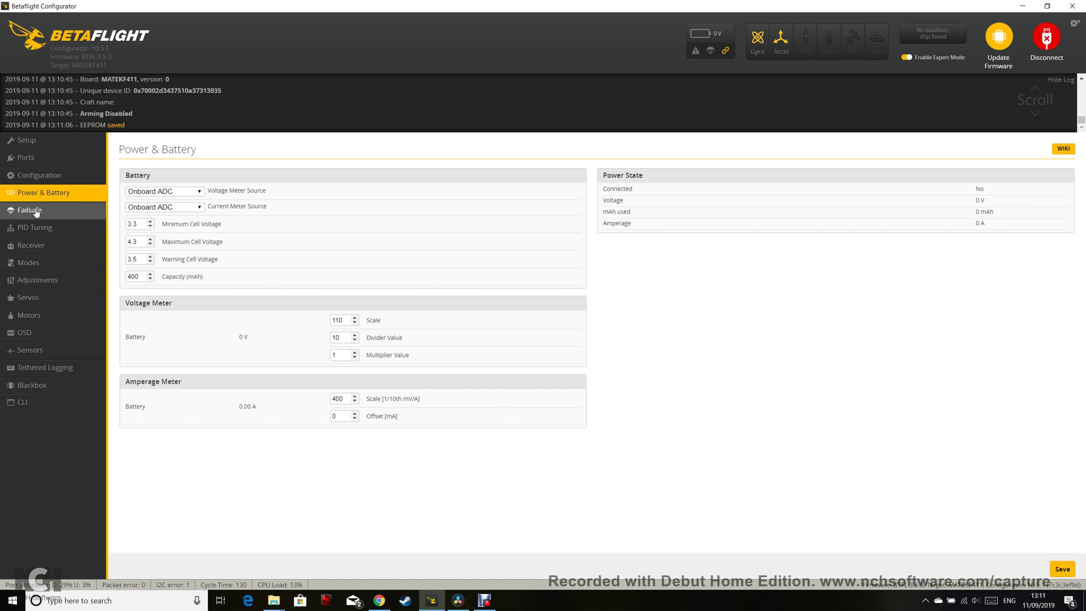
pyautogui.click(37, 229)
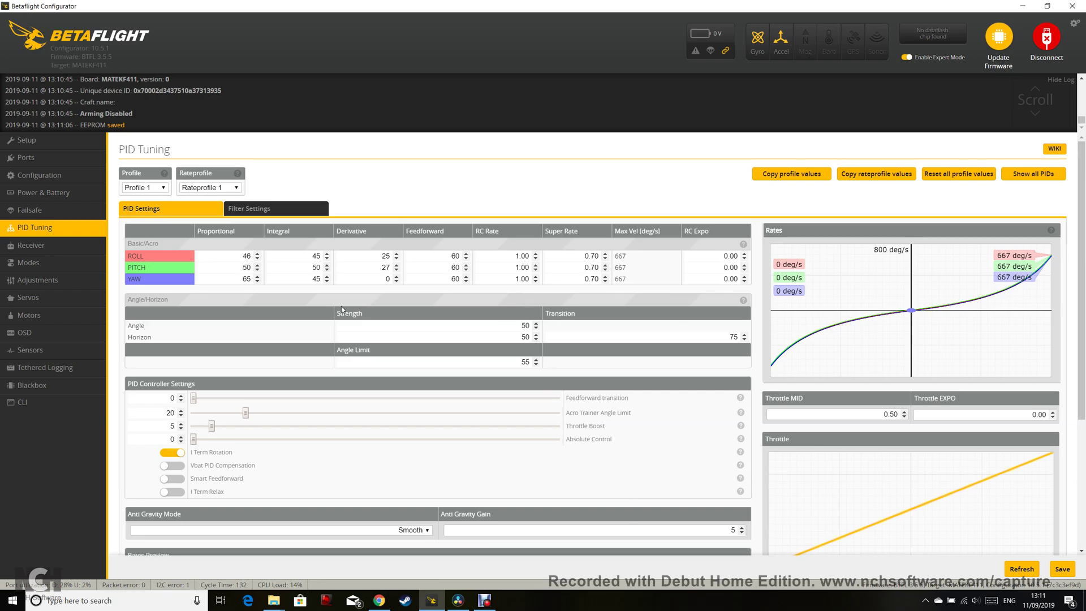
pyautogui.click(35, 262)
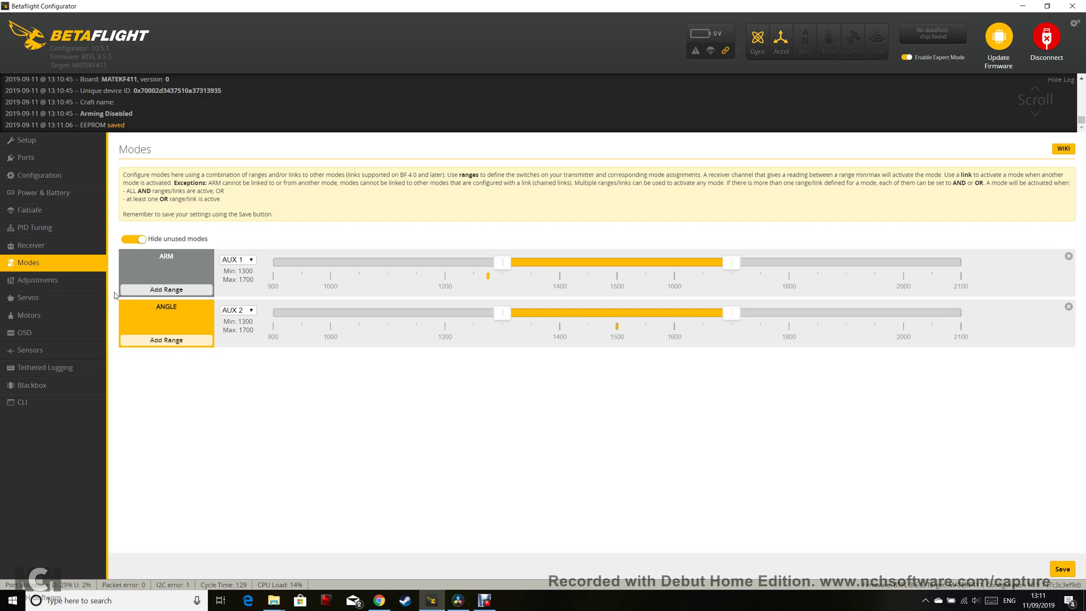
# Select the Spektrum / Graupner / JR channel map for the receiver
pyautogui.click(32, 253)
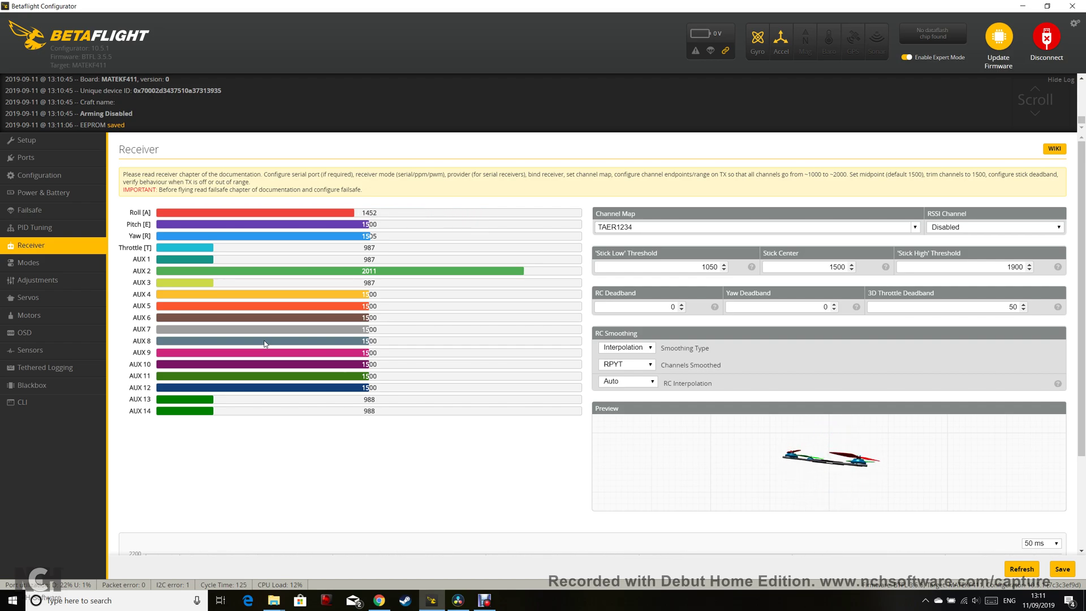
pyautogui.click(914, 226)
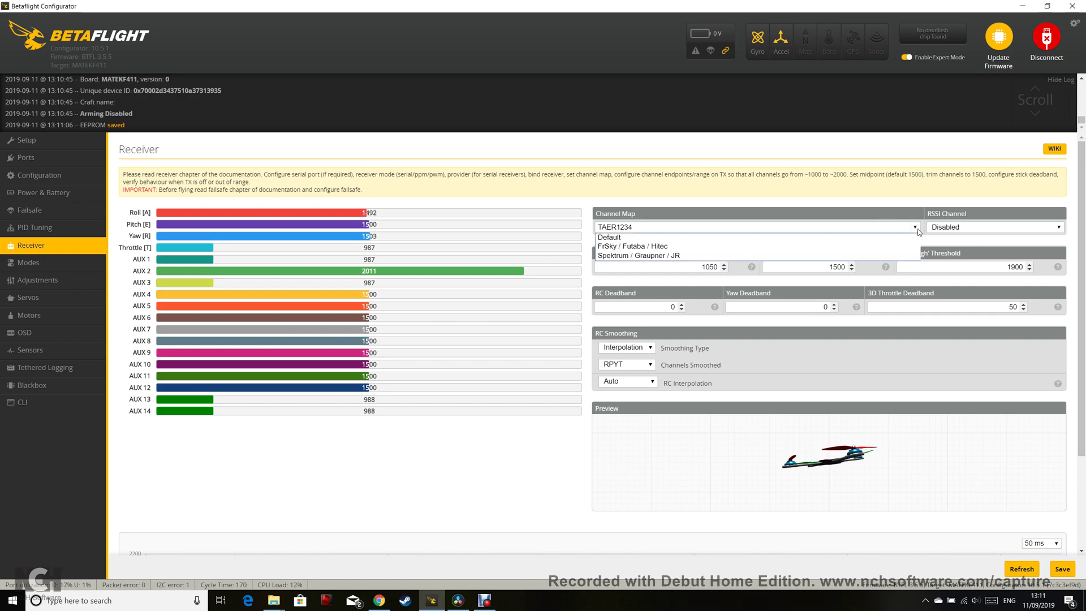
pyautogui.click(621, 256)
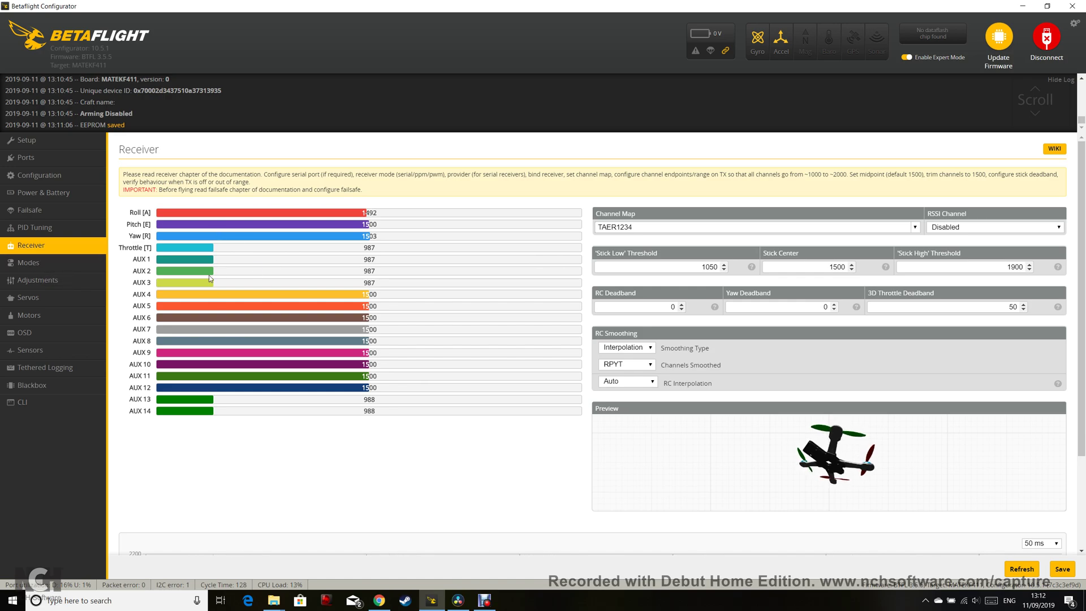
# Set the ARM range on AUX 1 to 1700–2100 and the ANGLE range on AUX 2 to 900–1300, and save
pyautogui.click(47, 269)
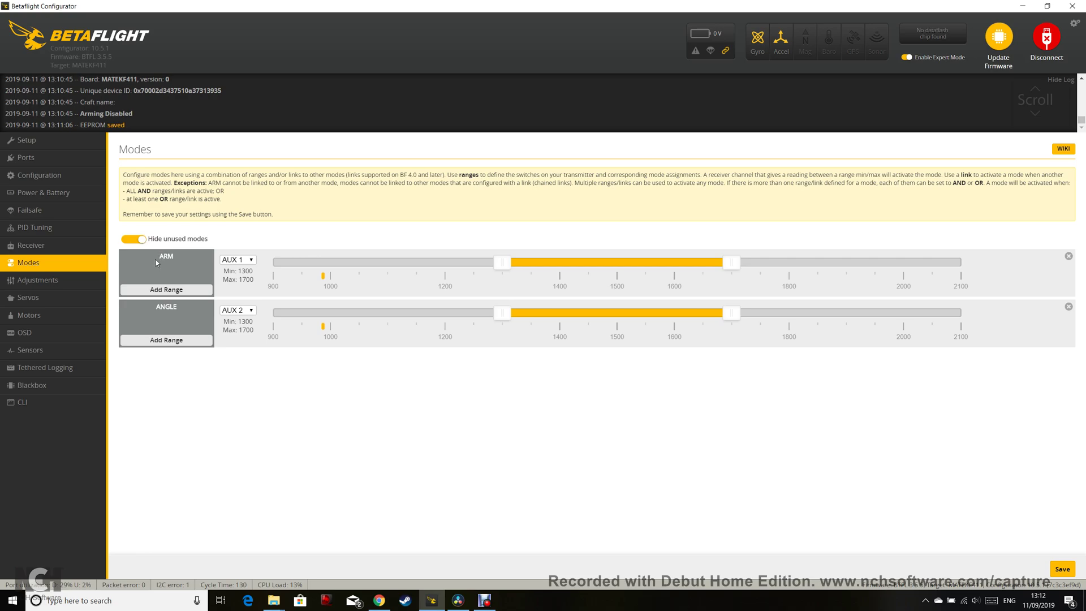
pyautogui.moveTo(558, 262); pyautogui.dragTo(866, 258)
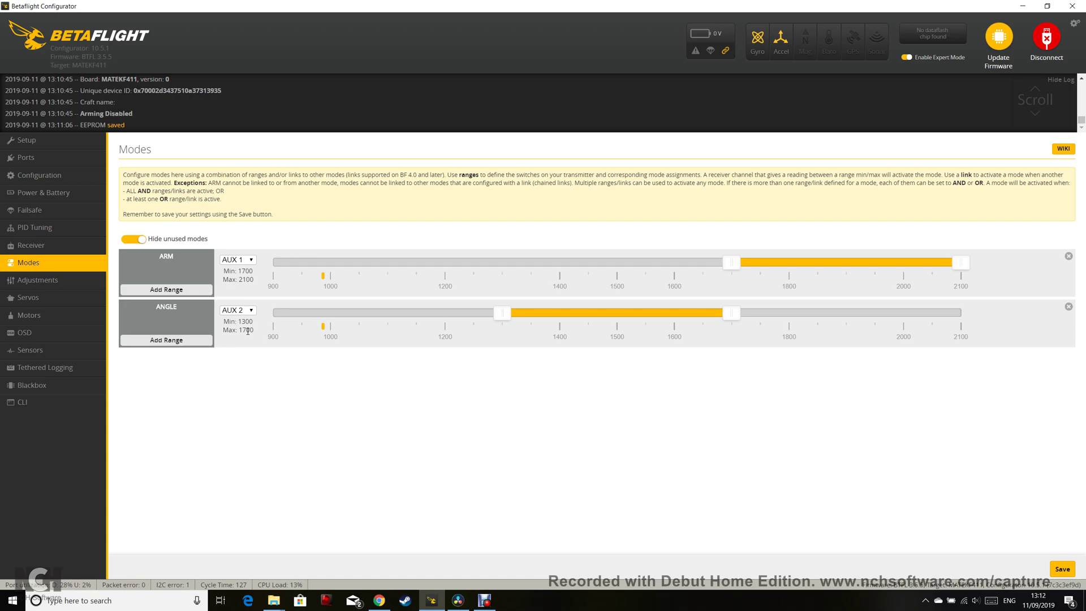
pyautogui.moveTo(552, 318); pyautogui.dragTo(322, 315)
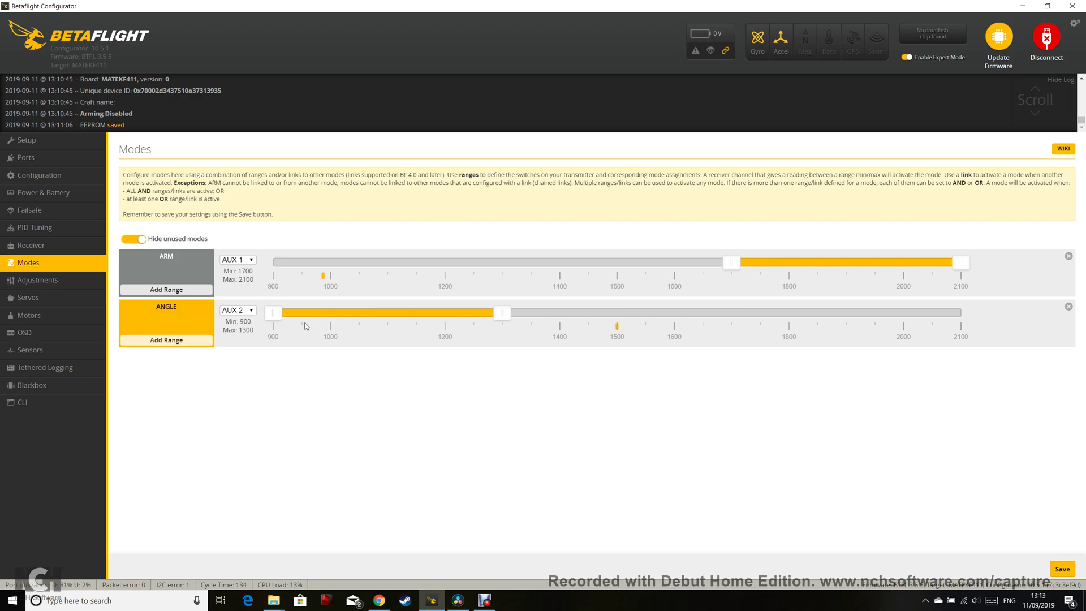
pyautogui.click(1064, 569)
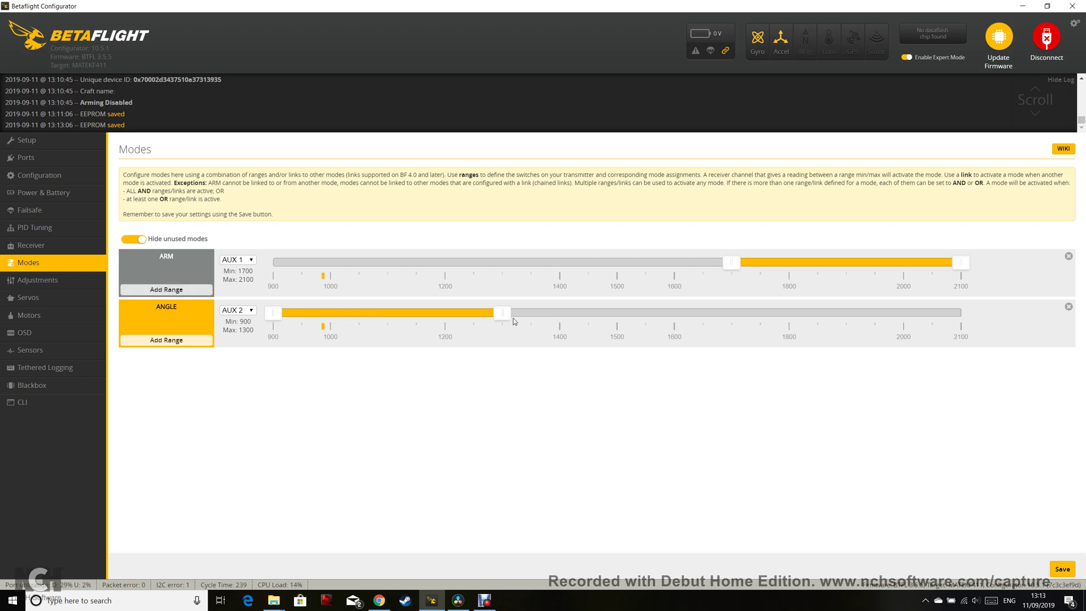
# Show the unused modes, add a HORIZON range of 1300–1700 on AUX 2, and save
pyautogui.click(134, 239)
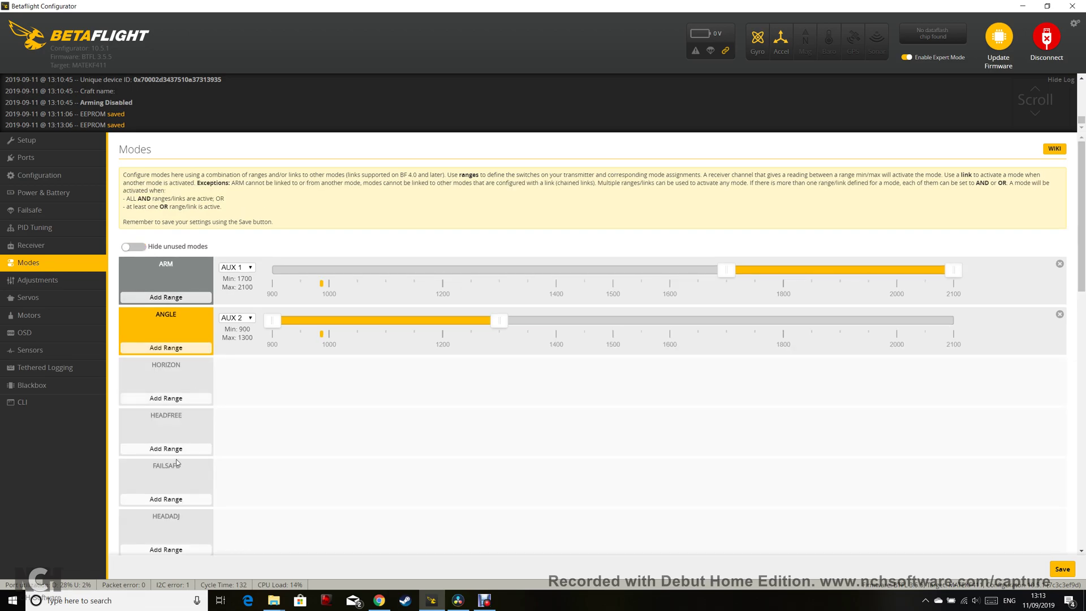
pyautogui.scroll(-1, 181, 415)
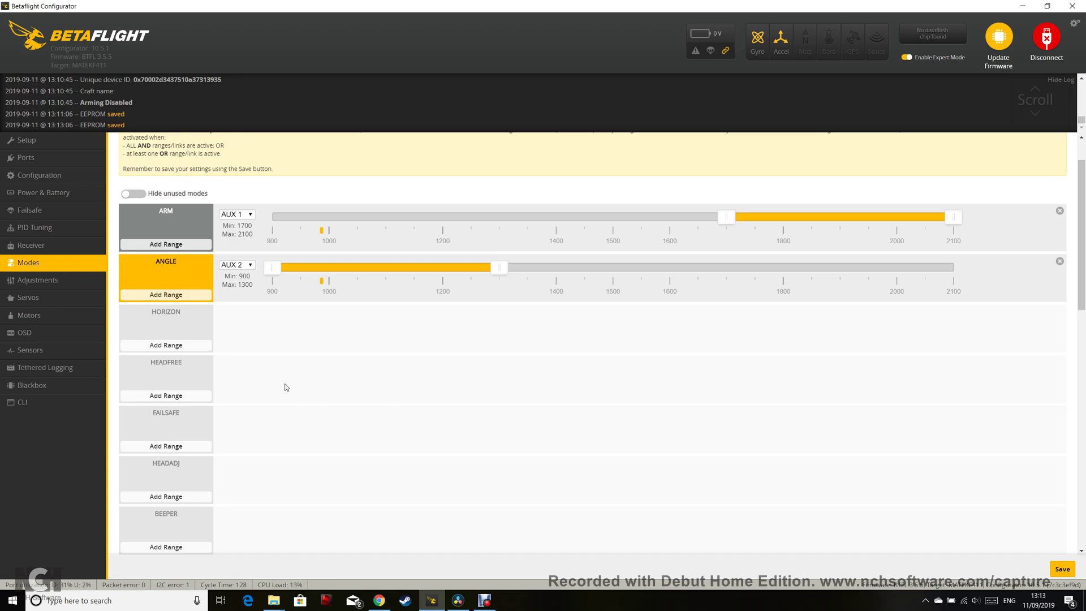
pyautogui.click(188, 345)
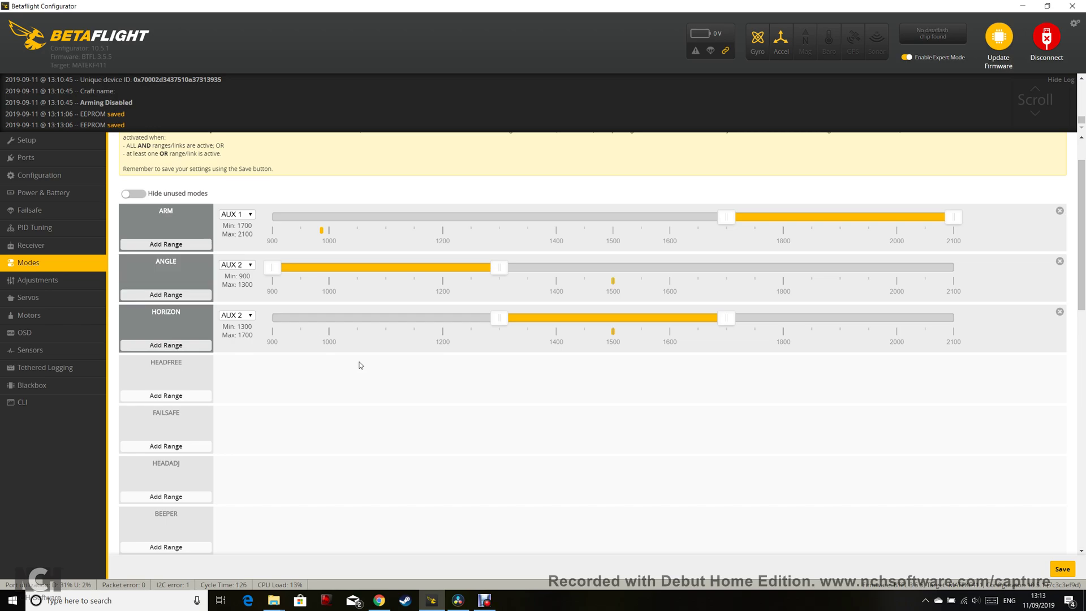
pyautogui.click(1074, 569)
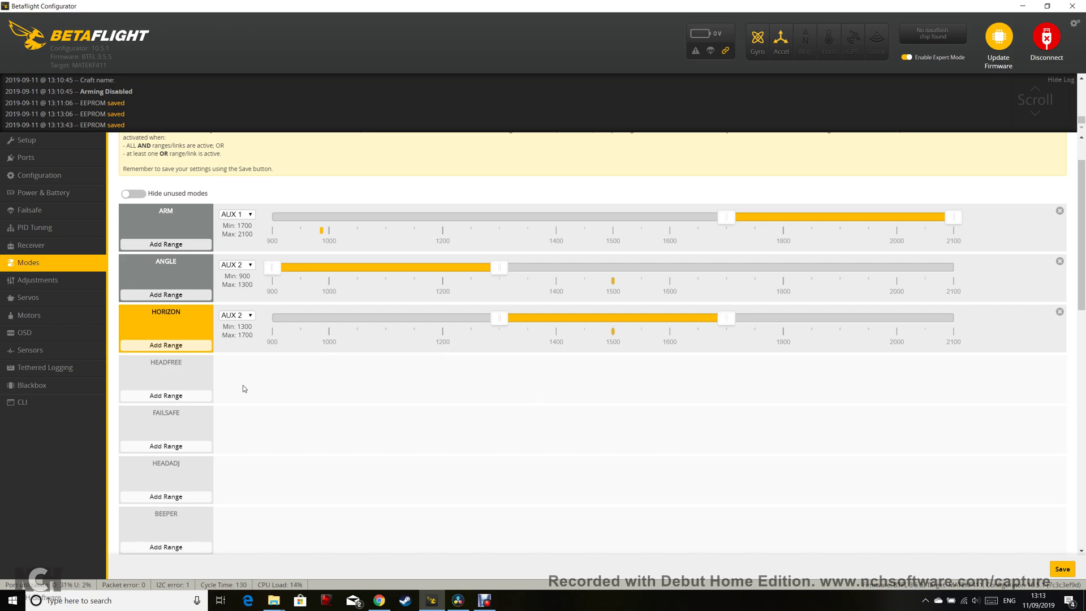
# Add a BEEPER range of 1700–2100 on AUX 3 and save the modes
pyautogui.click(166, 547)
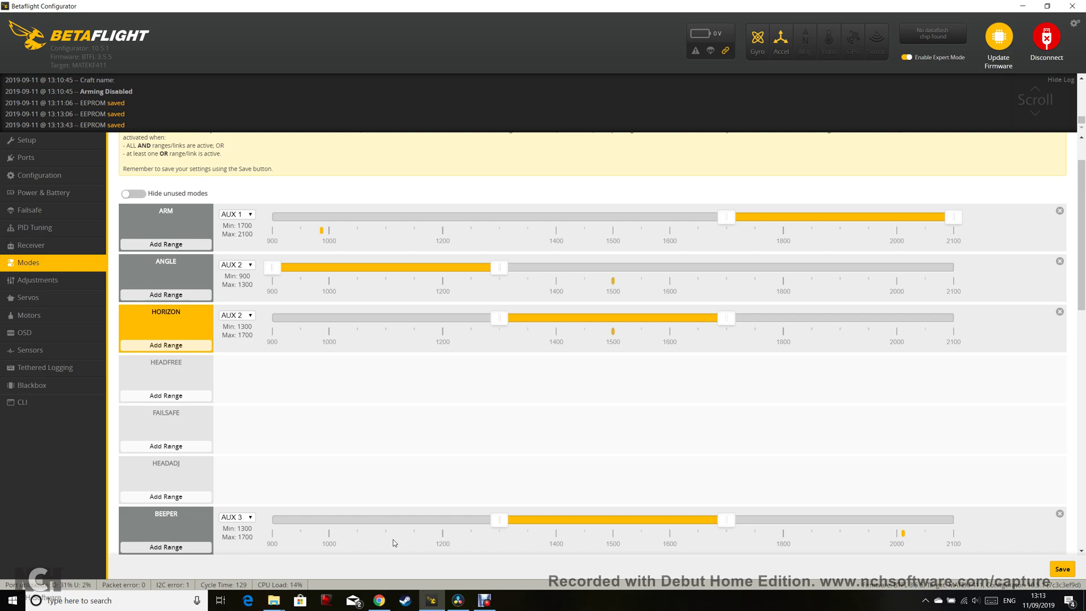
pyautogui.moveTo(627, 520); pyautogui.dragTo(957, 542)
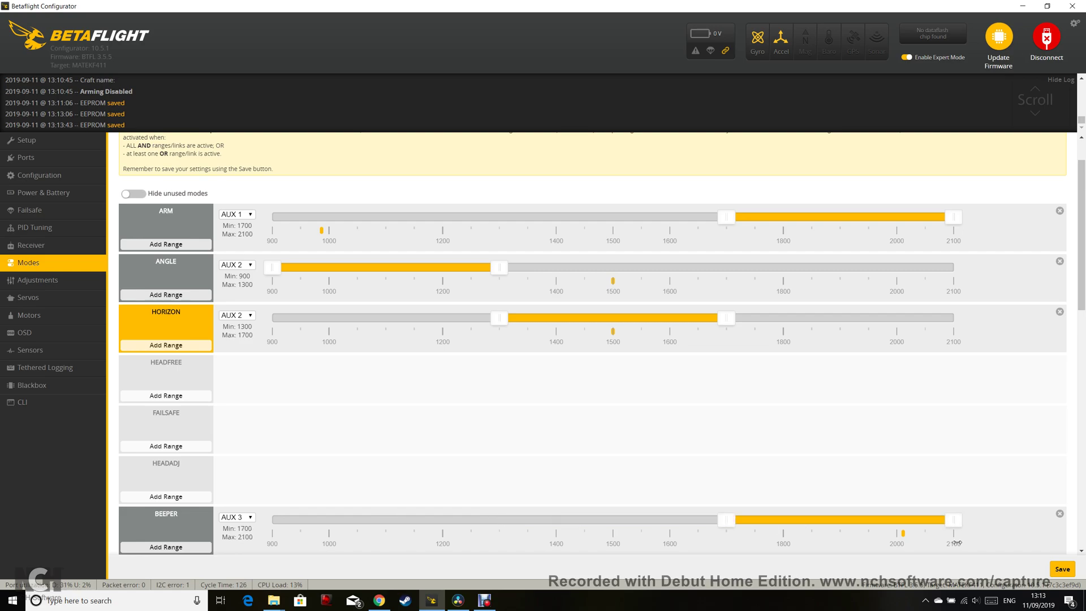
pyautogui.click(1054, 569)
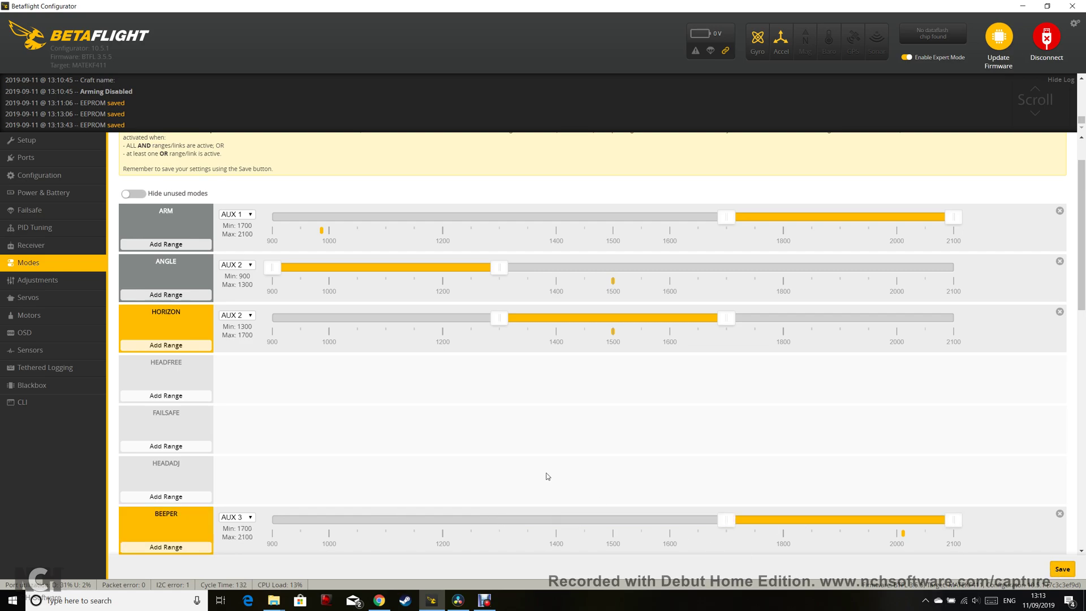
pyautogui.scroll(-4, 549, 462)
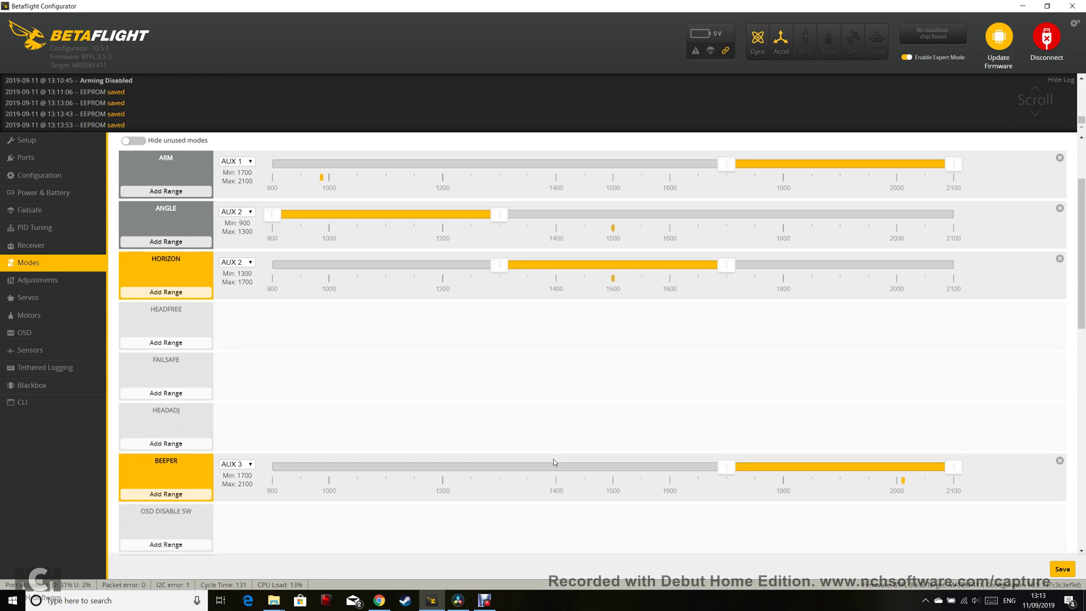
pyautogui.scroll(-3, 549, 462)
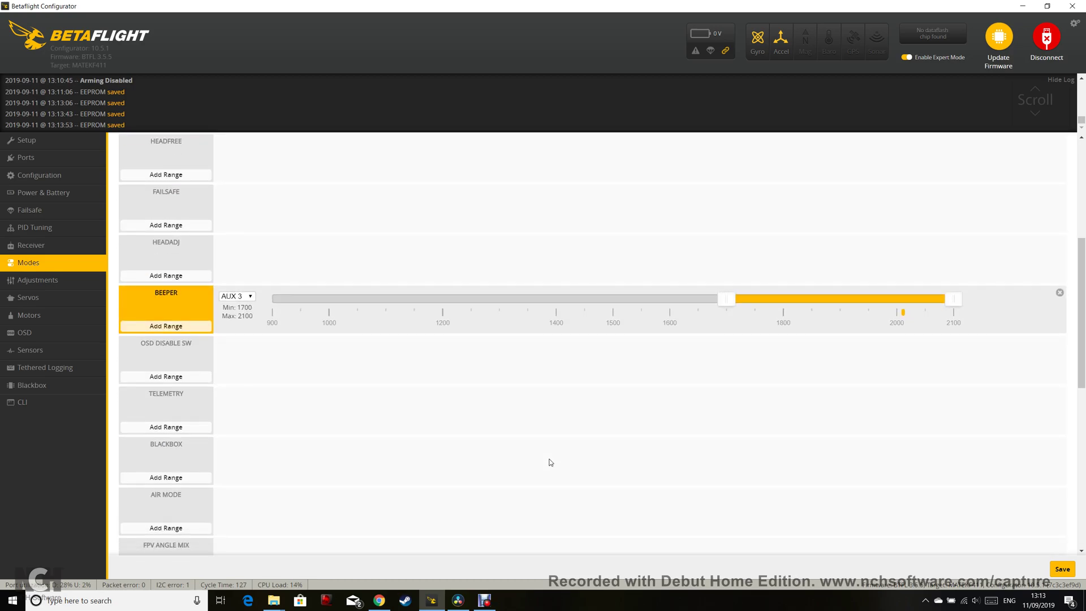
# Add a FLIP OVER AFTER CRASH range of 1700–2100 on AUX 3 and save the modes
pyautogui.scroll(-1, 549, 462)
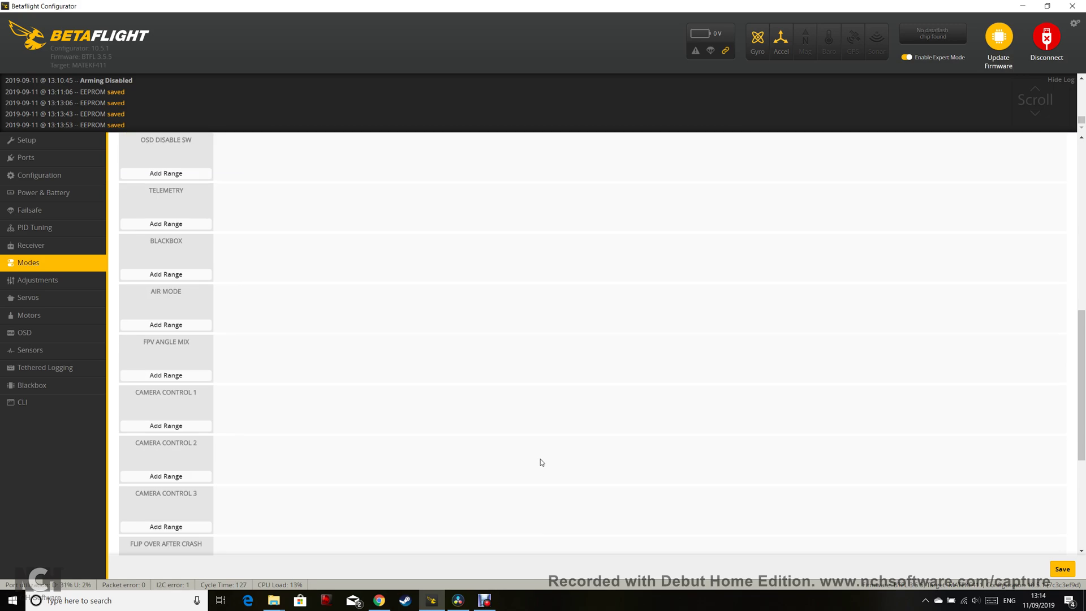
pyautogui.scroll(-3, 541, 459)
pyautogui.click(165, 418)
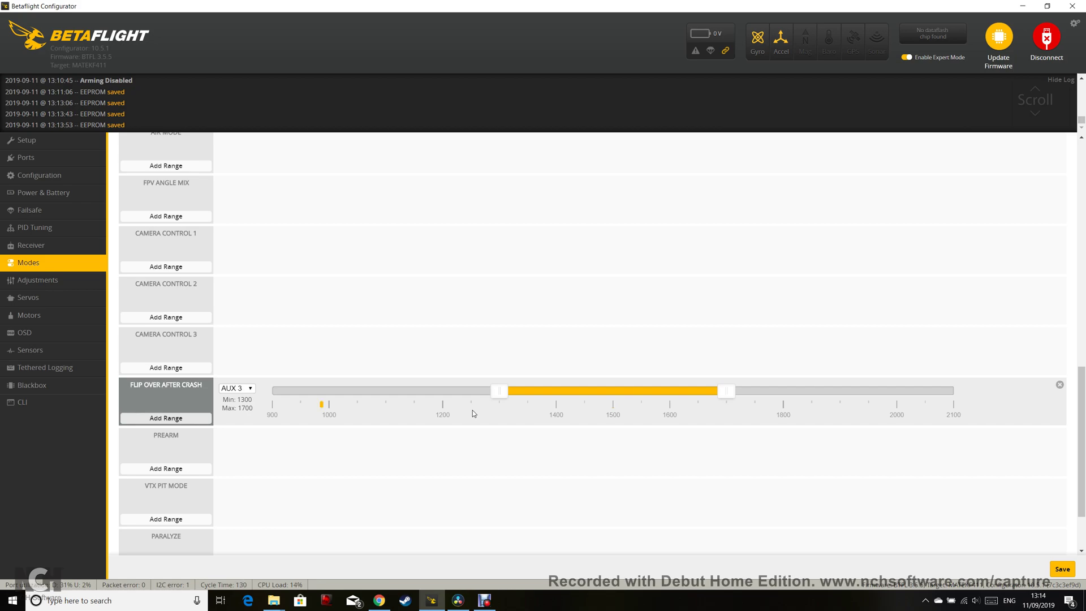
pyautogui.moveTo(588, 391); pyautogui.dragTo(942, 436)
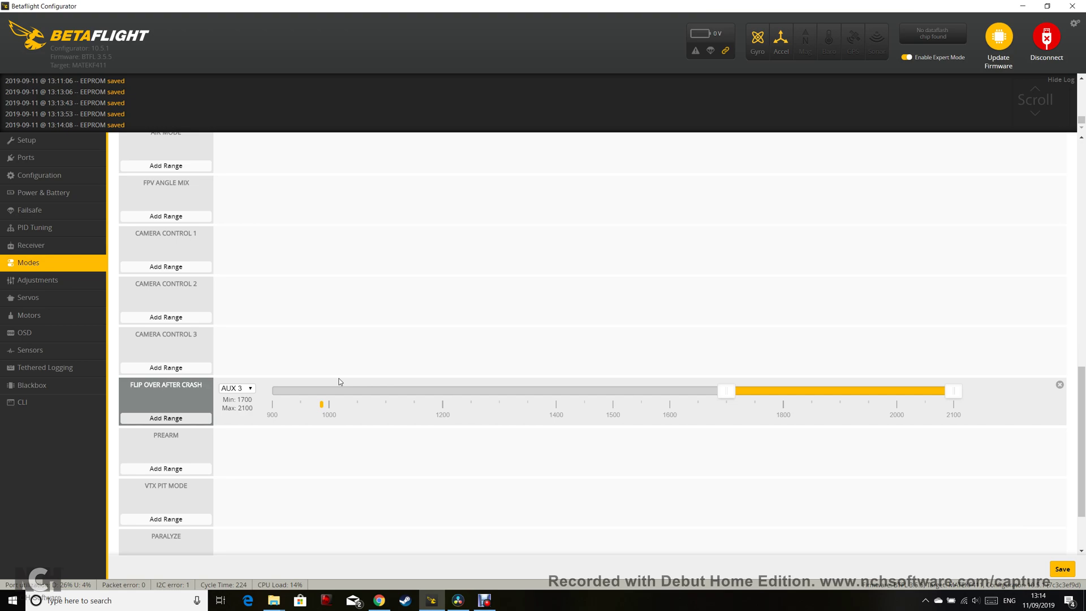
# Enable motor test mode and raise the master throttle gradually to about 1051 to spin up motors 1 to 4
pyautogui.click(54, 321)
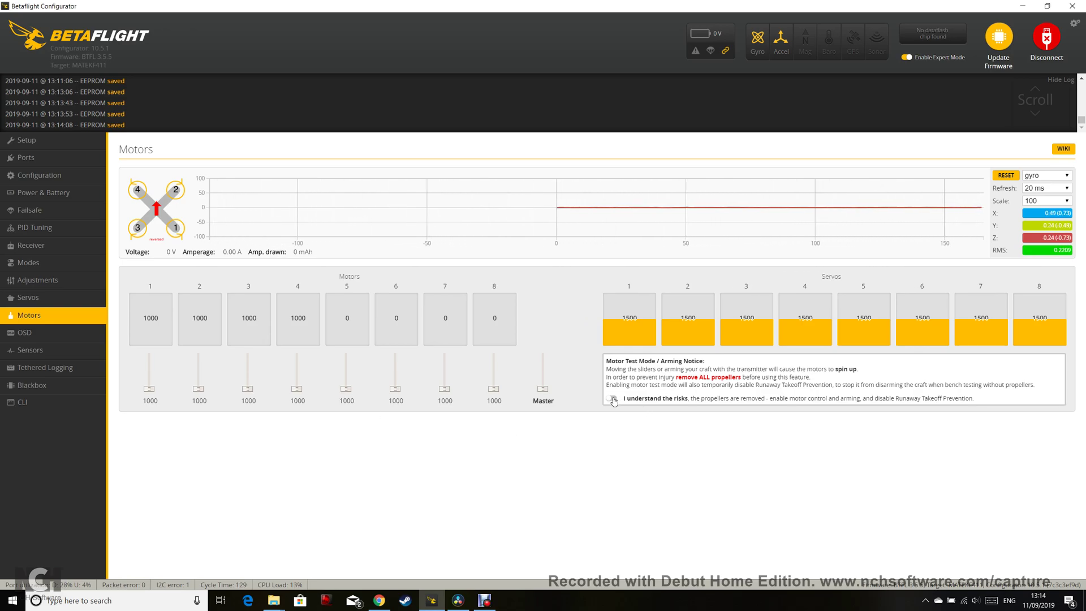
pyautogui.click(611, 399)
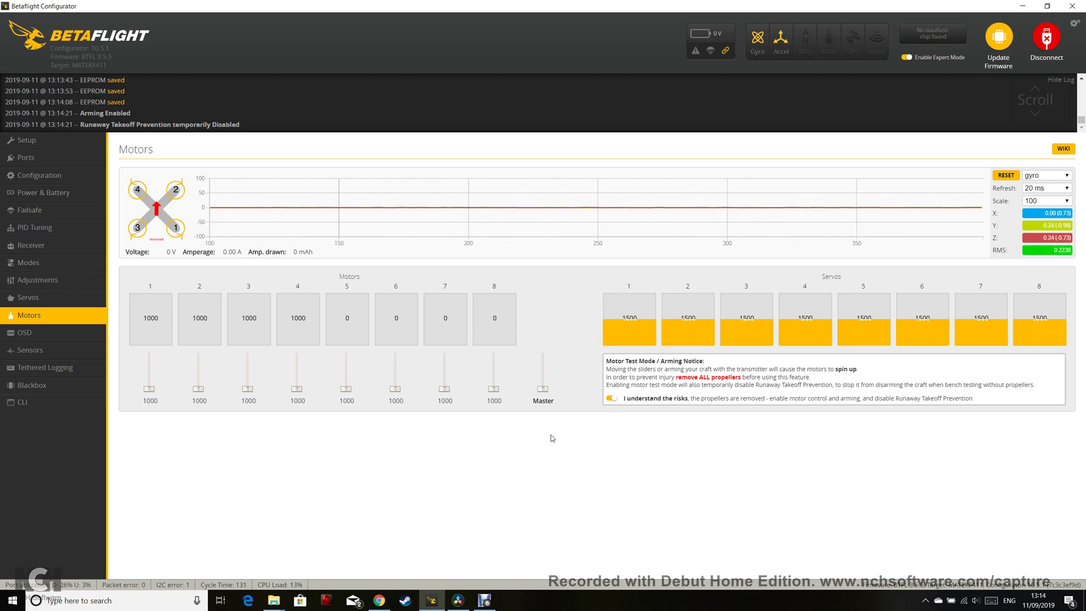
pyautogui.press('Up')
pyautogui.press('Up')
pyautogui.press('Up')
pyautogui.press('Up')
pyautogui.press('Up')
pyautogui.press('Up')
pyautogui.press('Up')
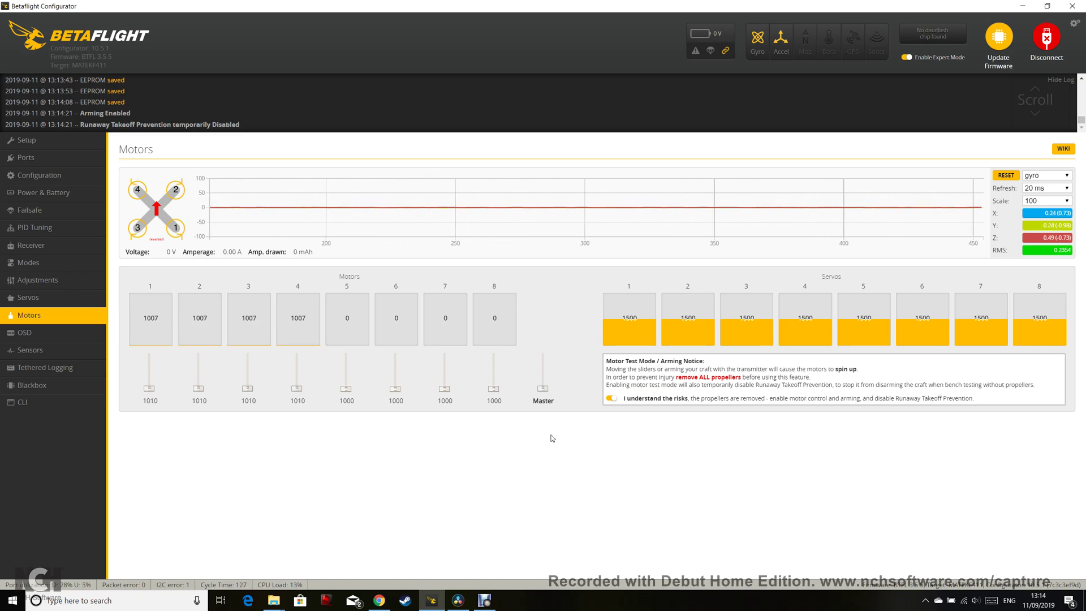
pyautogui.press('Up')
pyautogui.press('Up')
pyautogui.press('Up')
pyautogui.press('Up')
pyautogui.press('Up')
pyautogui.press('Up')
pyautogui.press('Up')
pyautogui.press('Up')
pyautogui.press('Up')
pyautogui.press('Up')
pyautogui.press('Up')
pyautogui.press('Up')
pyautogui.press('Up')
pyautogui.press('Up')
pyautogui.press('Up')
pyautogui.press('Up')
pyautogui.press('Up')
pyautogui.press('Up')
pyautogui.press('Up')
pyautogui.press('Up')
pyautogui.press('Up')
pyautogui.press('Up')
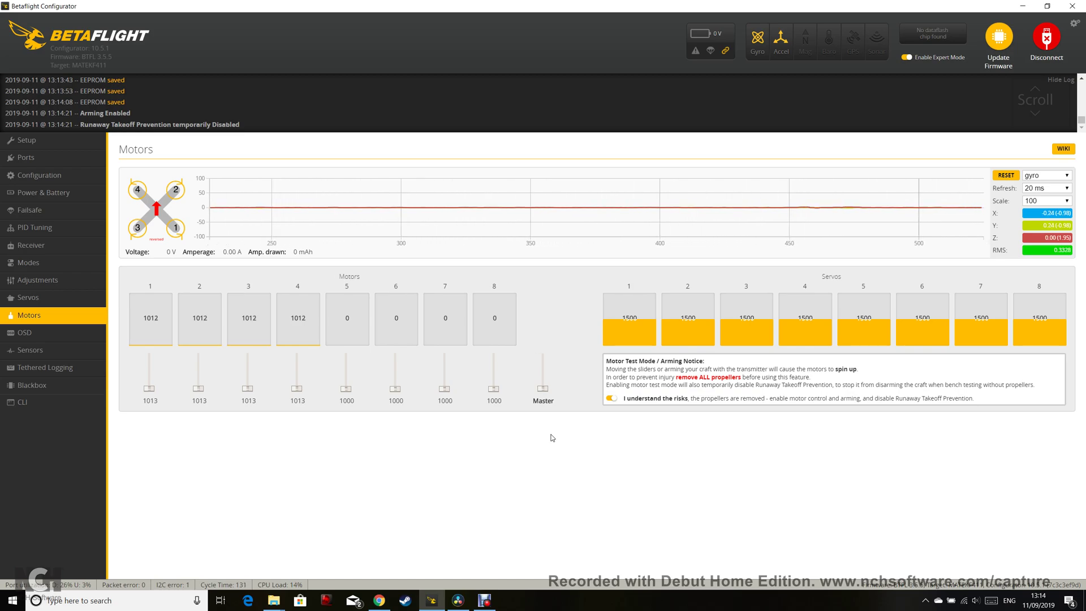
pyautogui.press('Up')
pyautogui.press('Up')
pyautogui.press('Up')
pyautogui.press('Up')
pyautogui.press('Up')
pyautogui.press('Up')
pyautogui.press('Up')
pyautogui.press('Up')
pyautogui.press('Up')
pyautogui.press('Up')
pyautogui.press('Up')
pyautogui.press('Up')
pyautogui.press('Up')
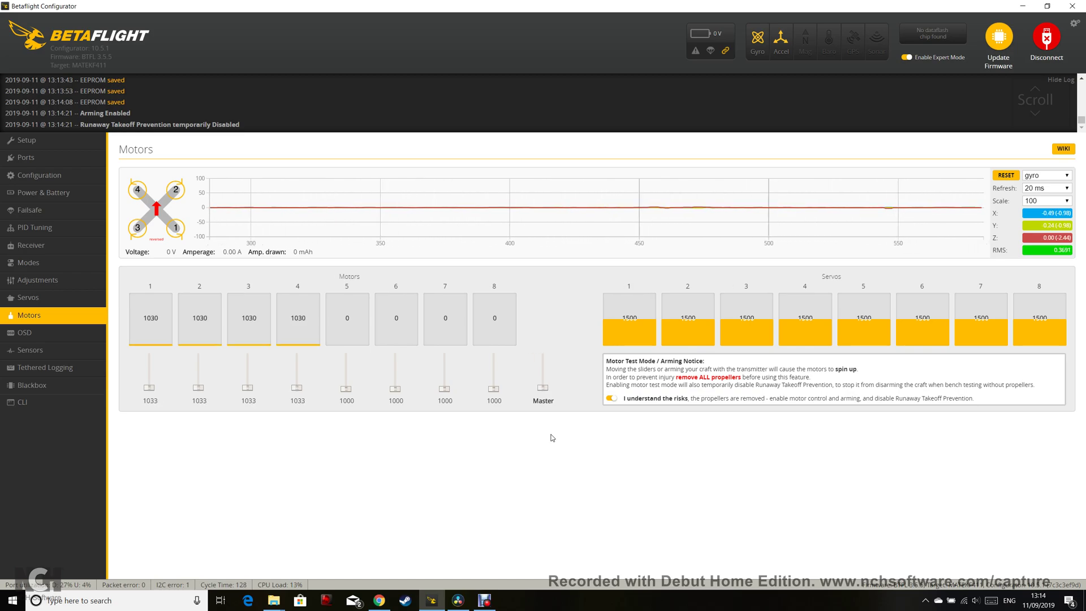
pyautogui.press('Up')
pyautogui.press('Up')
pyautogui.press('Up')
pyautogui.press('Up')
pyautogui.press('Up')
pyautogui.press('Up')
pyautogui.press('Up')
pyautogui.press('Up')
pyautogui.press('Up')
pyautogui.press('Up')
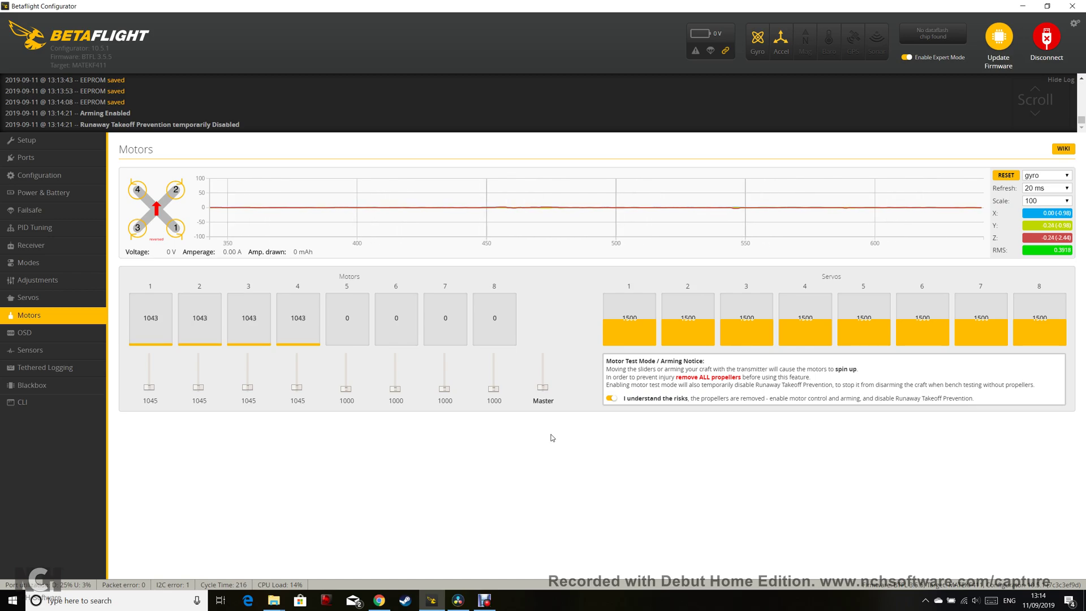
pyautogui.press('Down')
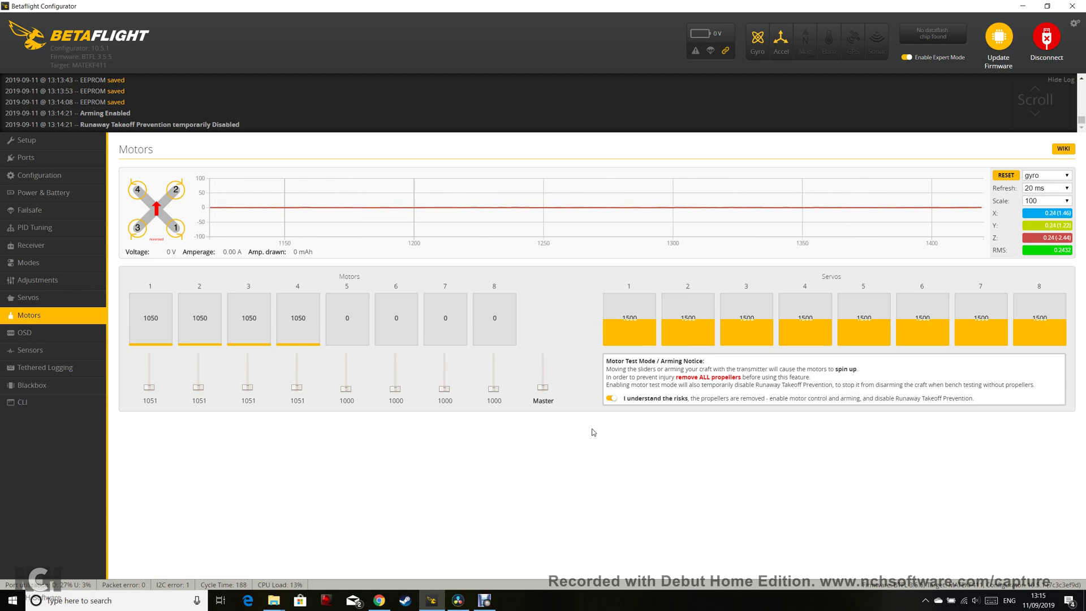
# Turn off motor test mode, then disconnect the flight controller and close Betaflight Configurator, minimising the browser window behind it
pyautogui.click(611, 399)
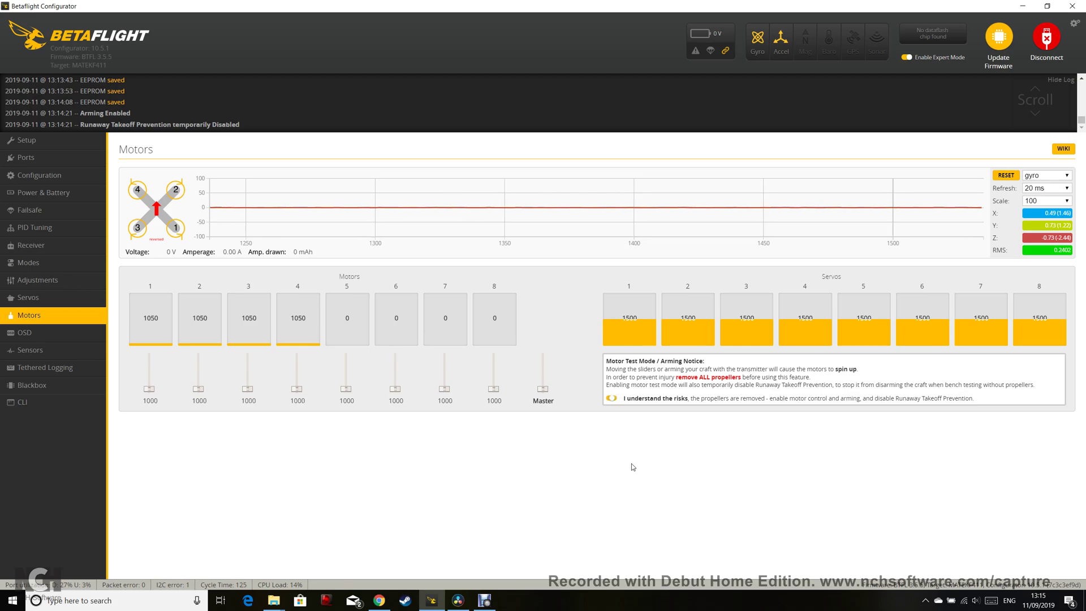
pyautogui.click(1045, 54)
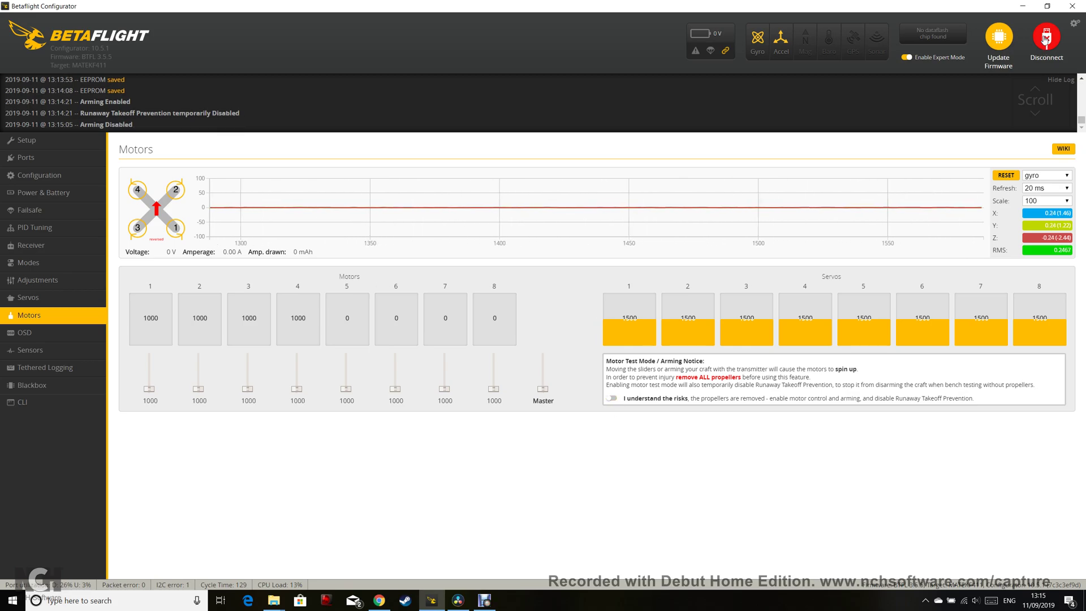
pyautogui.click(1077, 7)
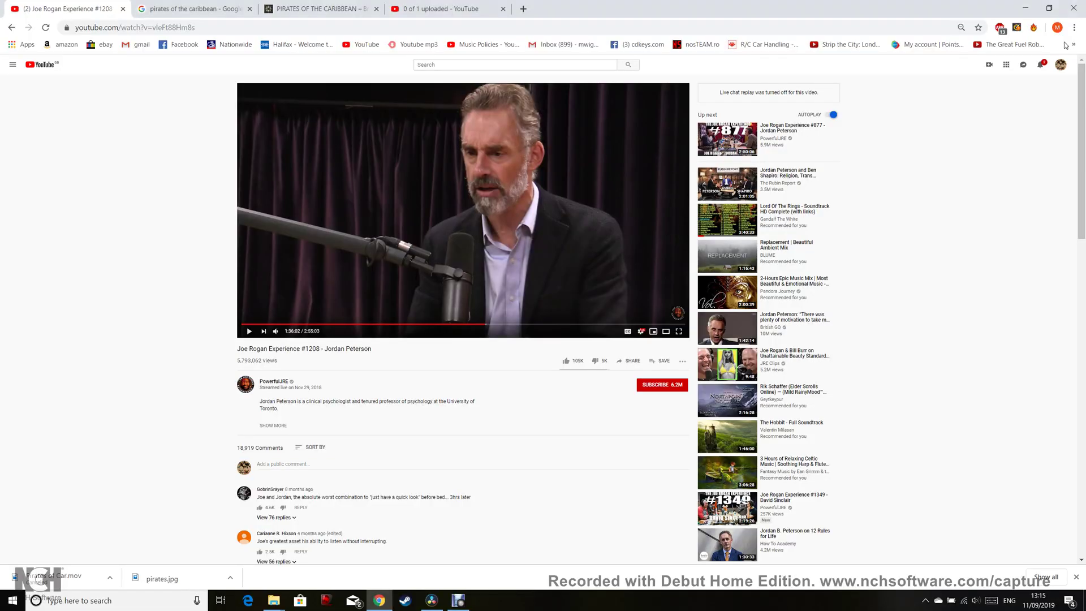
pyautogui.click(1025, 8)
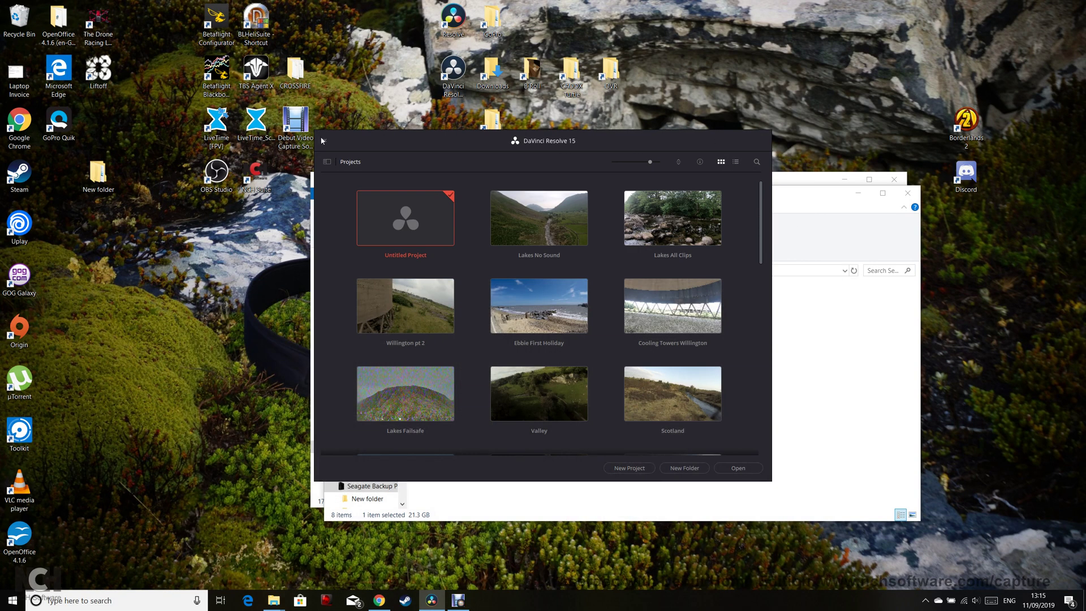
pyautogui.click(458, 603)
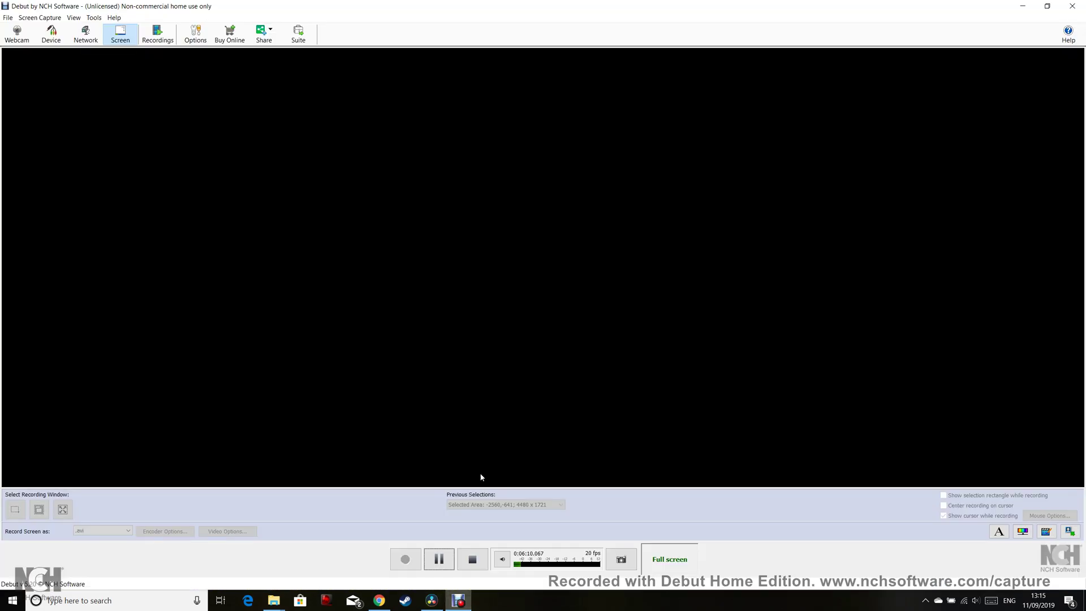
pyautogui.click(439, 561)
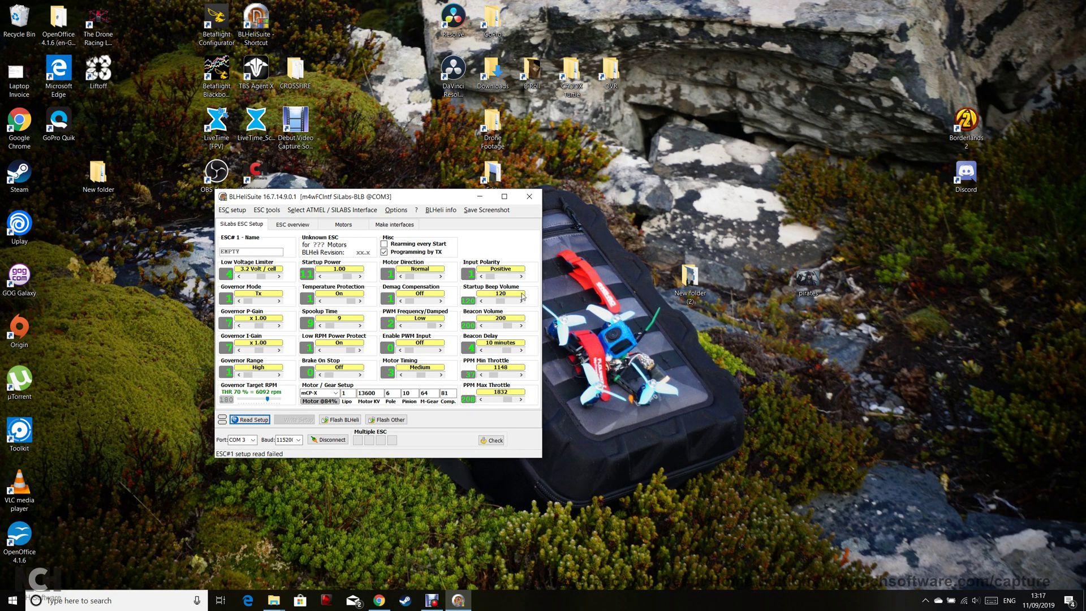
# Switch to BLHeliSuite and read the setup of ESC 1
pyautogui.moveTo(408, 198); pyautogui.dragTo(432, 197)
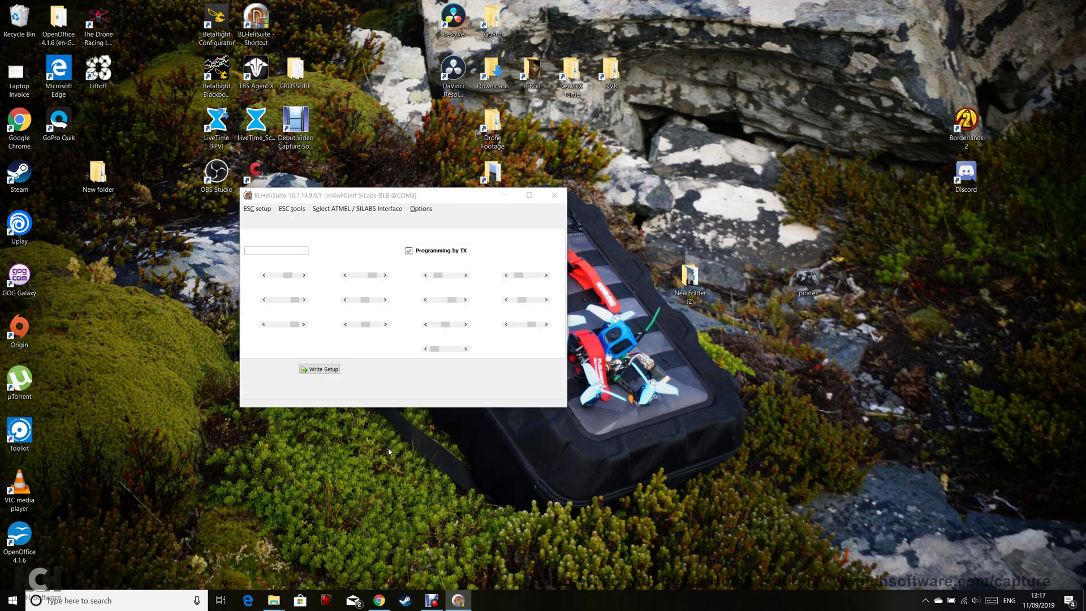
pyautogui.click(401, 316)
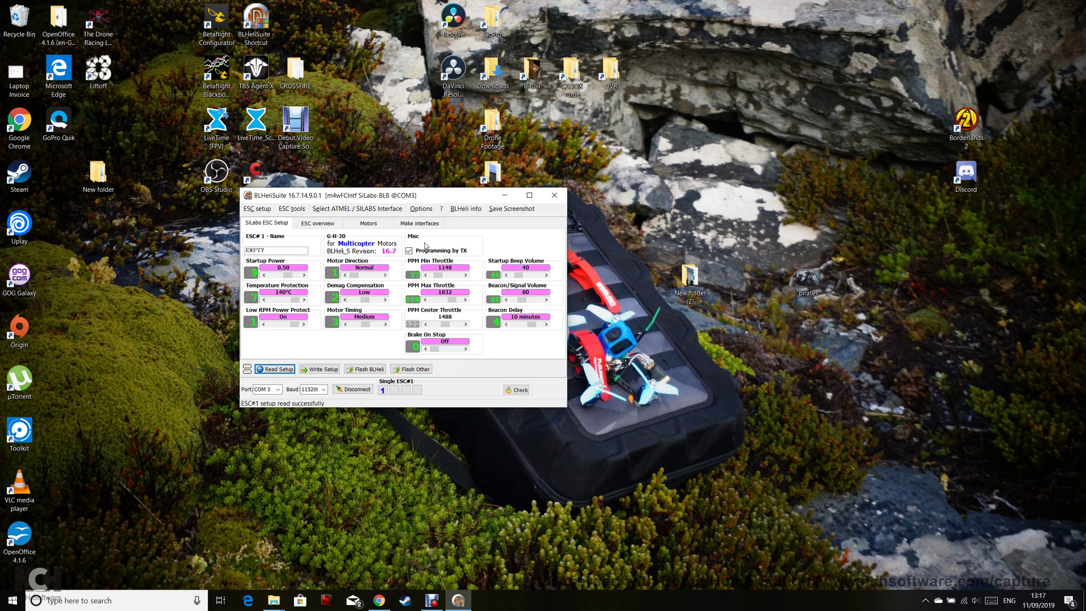
# Try to target the other ESCs, then reselect ESC 1 and read its setup again
pyautogui.click(394, 390)
pyautogui.moveTo(393, 269)
pyautogui.click(388, 393)
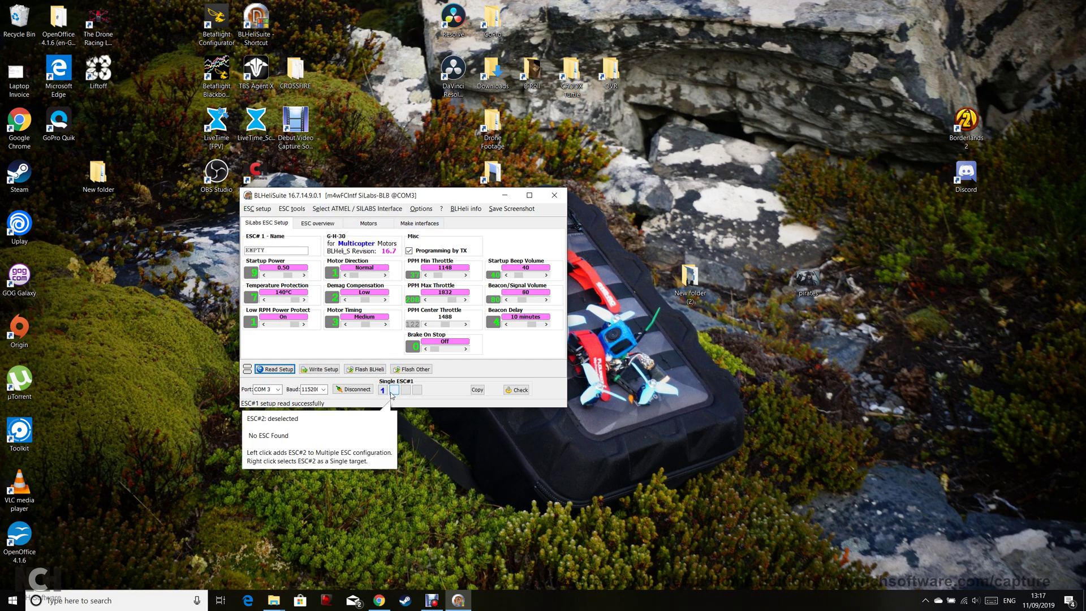
pyautogui.click(392, 390)
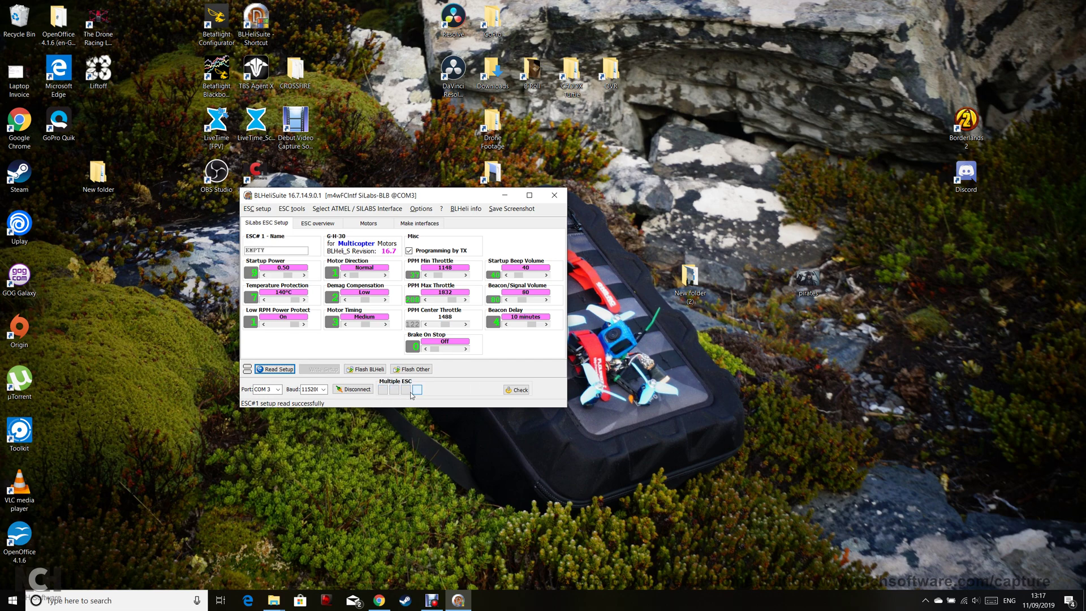
pyautogui.click(382, 389)
pyautogui.click(383, 390)
pyautogui.click(276, 371)
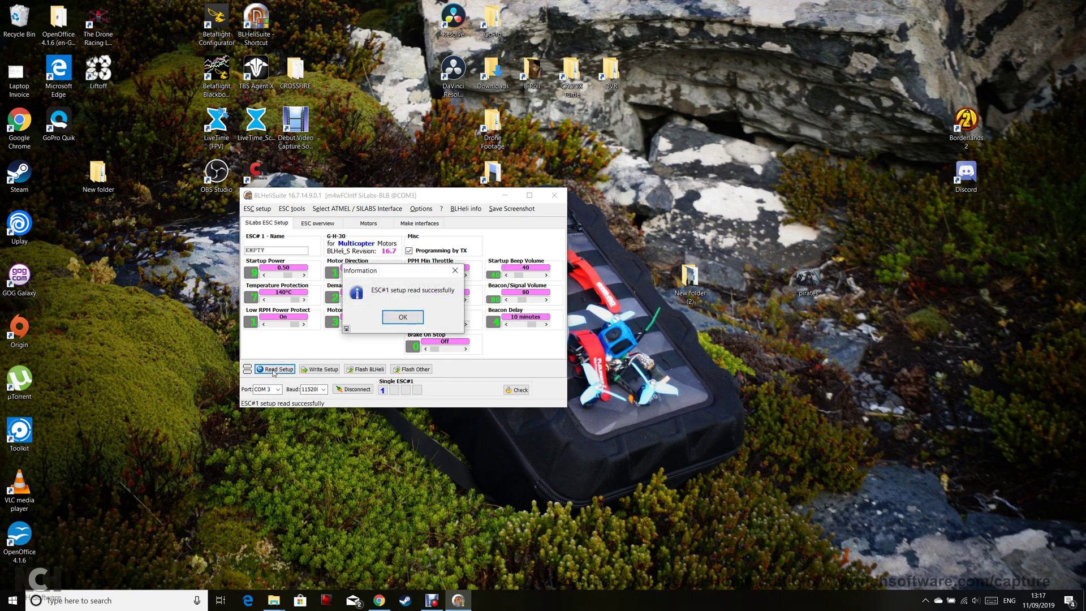
pyautogui.click(403, 317)
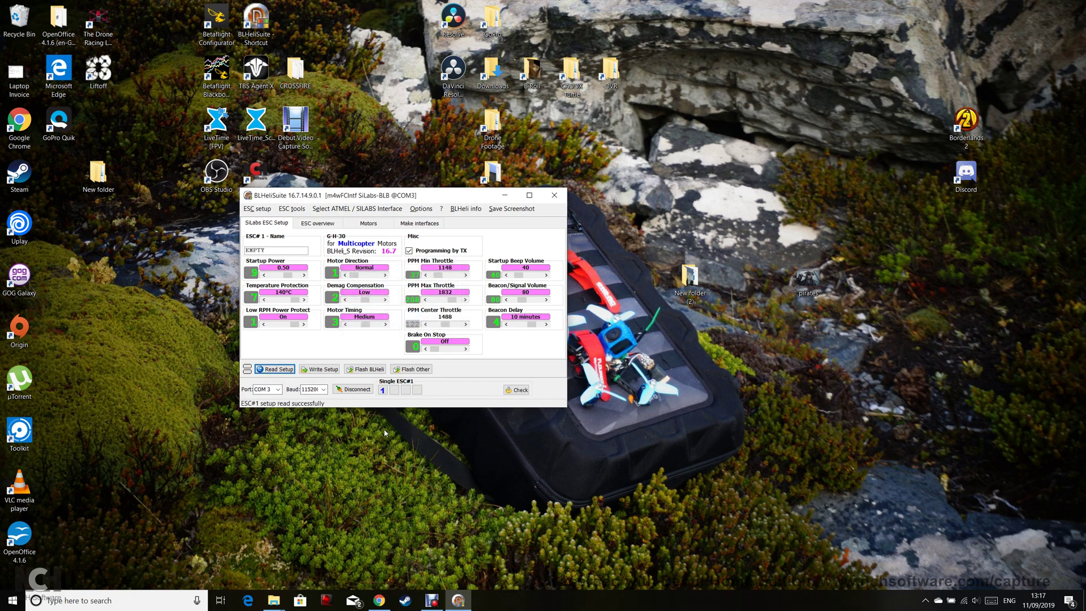
# Disconnect the ESC interface, enable motor control to test the motors at 1082, return the master throttle to 1000 and disable motor control
pyautogui.click(371, 388)
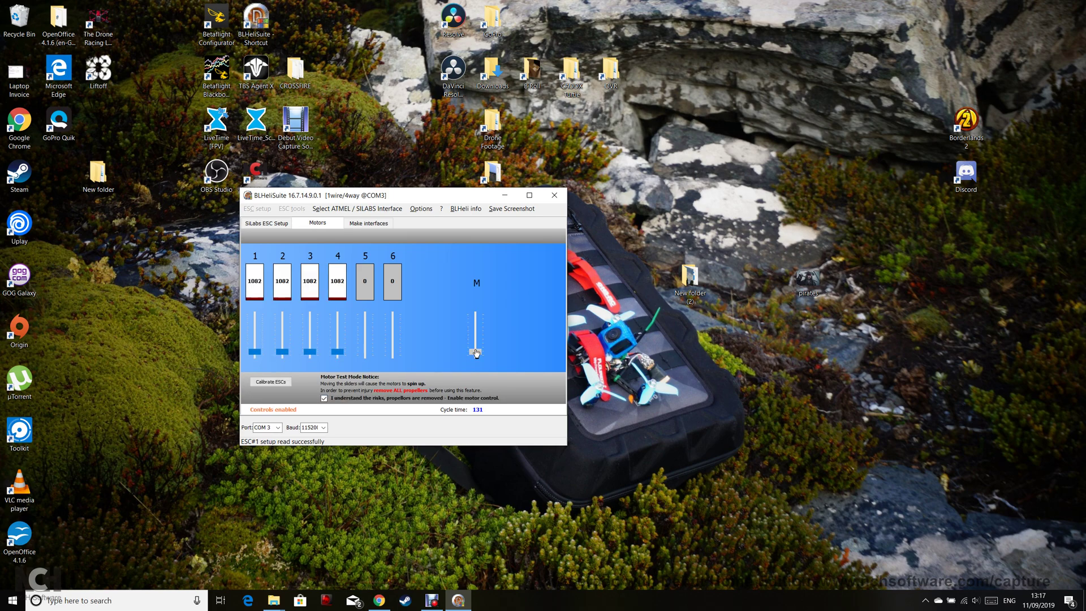
pyautogui.moveTo(476, 353); pyautogui.dragTo(475, 358)
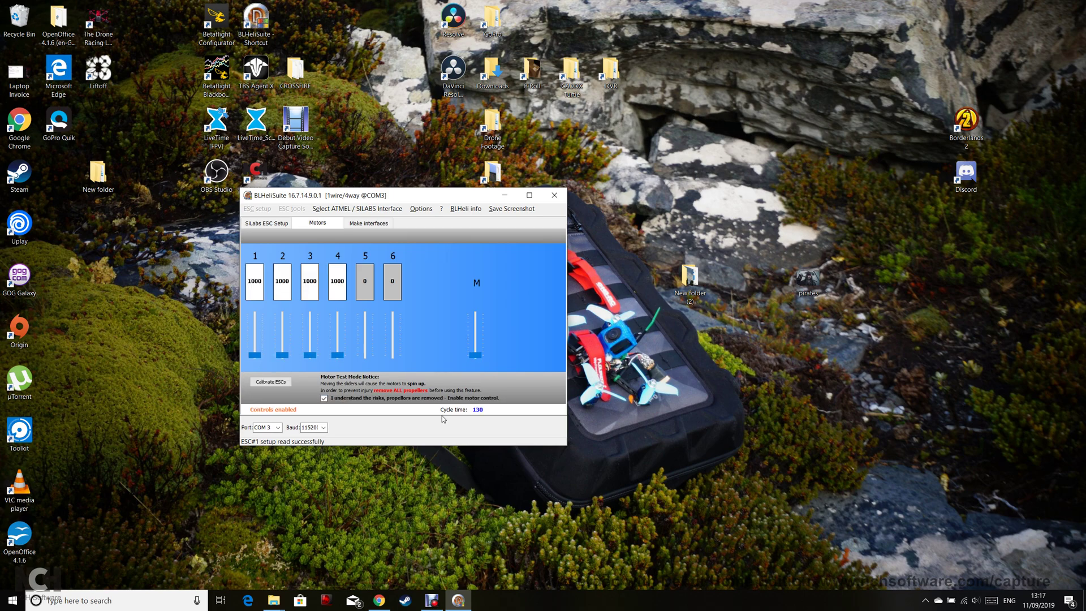
pyautogui.click(324, 398)
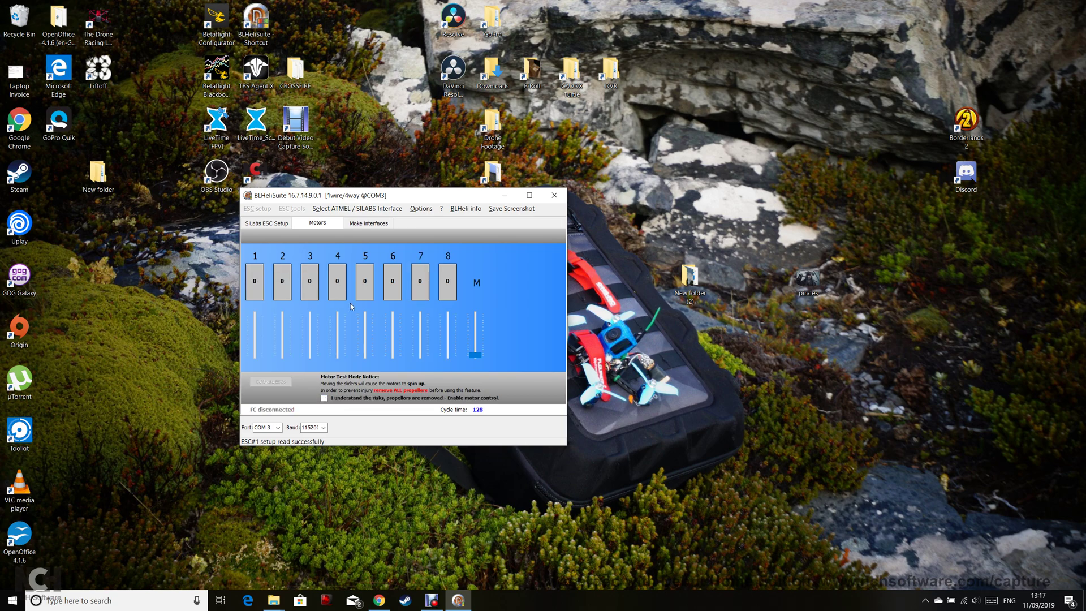
# Return to the SiLabs ESC setup, reconnect the interface and read the setup of all four ESCs
pyautogui.click(268, 223)
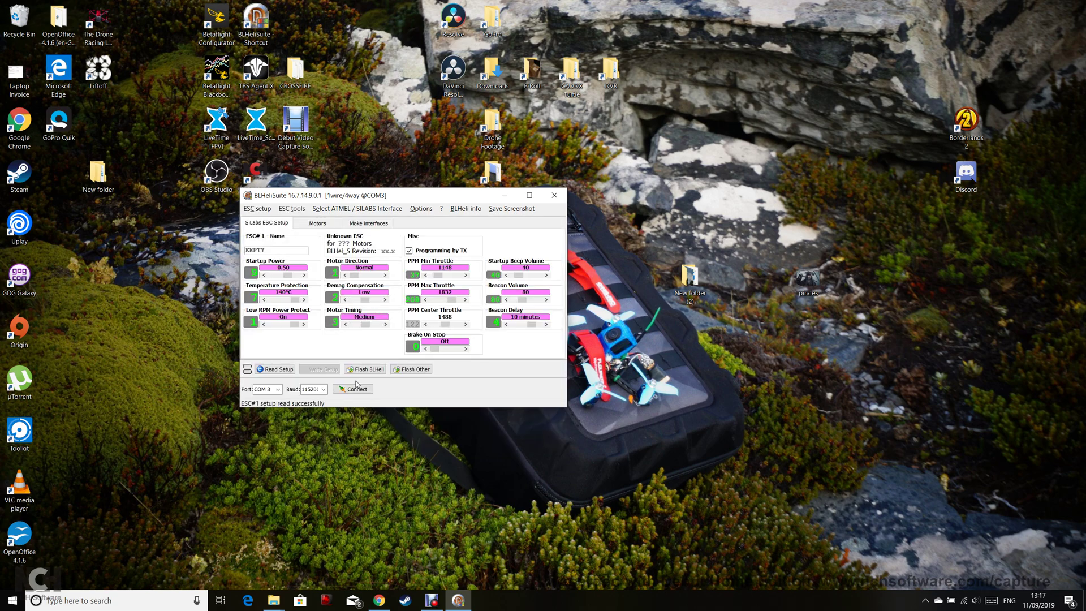
pyautogui.click(272, 371)
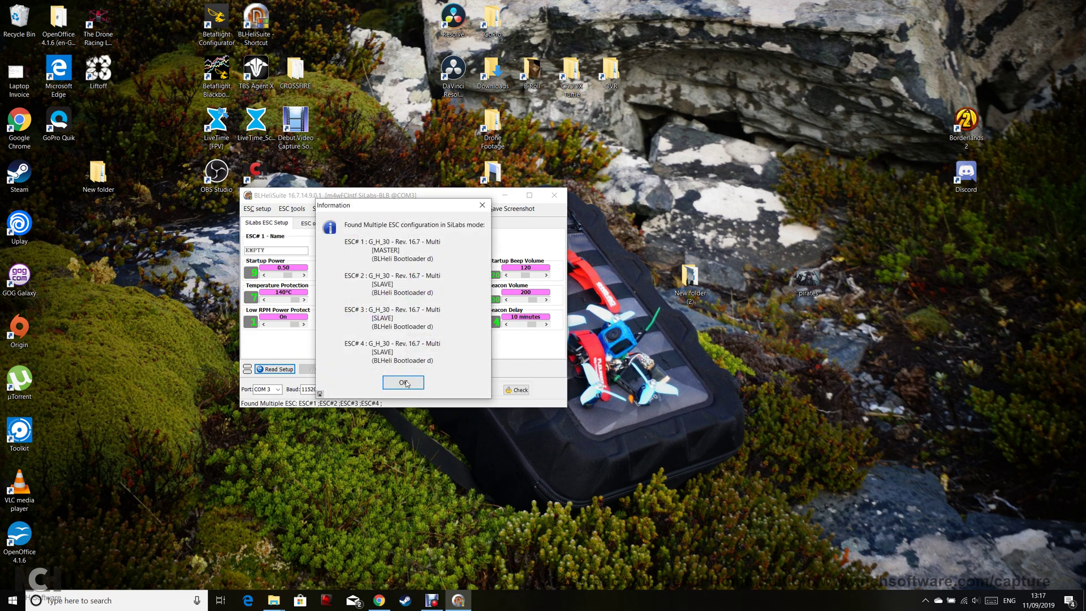
pyautogui.click(405, 383)
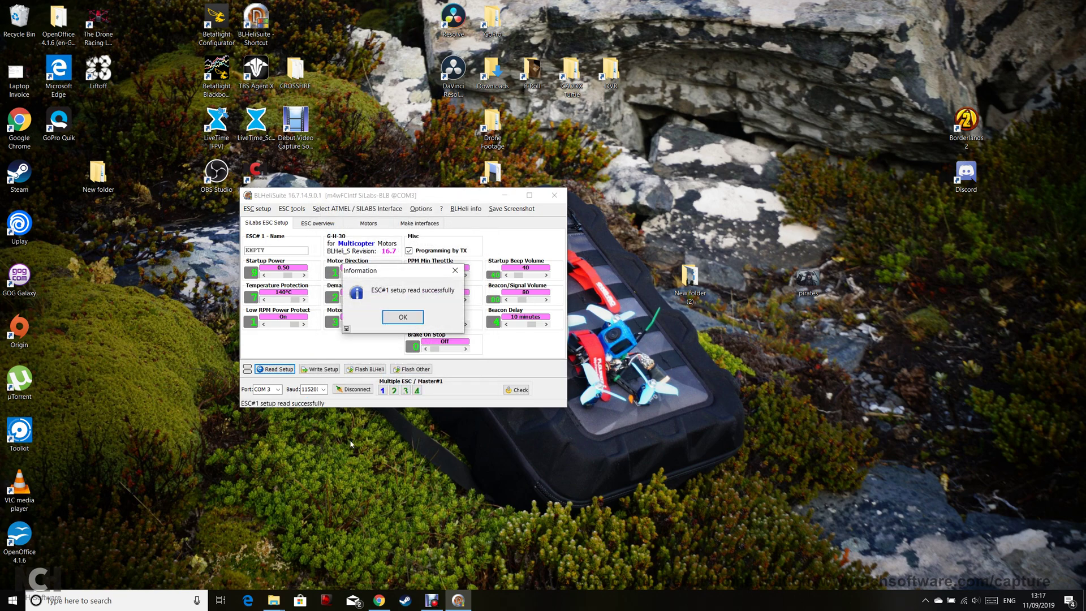
pyautogui.click(403, 317)
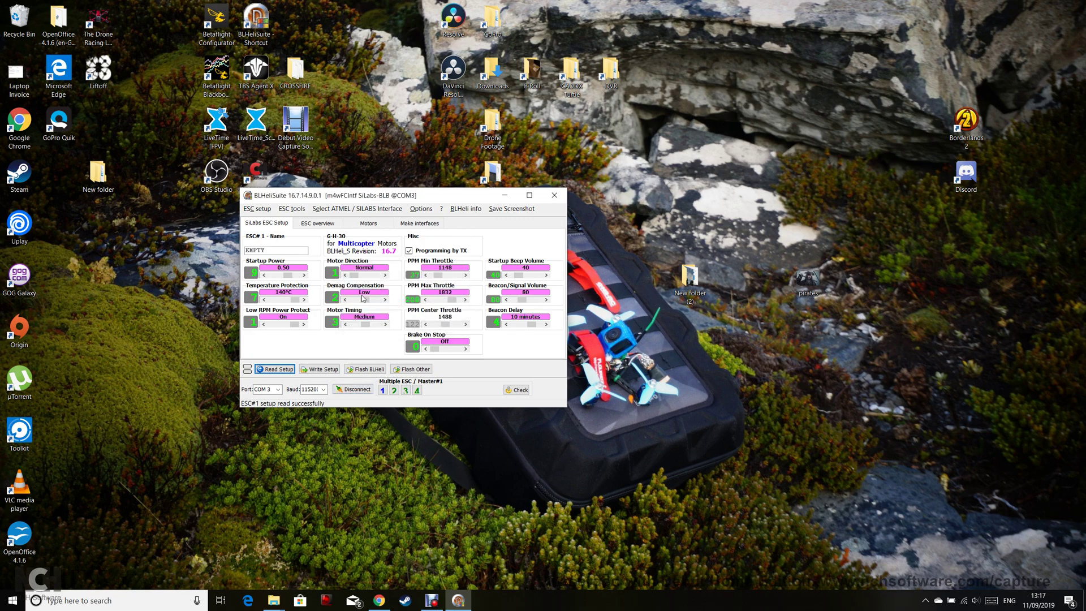
# Target only ESC 1 and ESC 4, set Motor Direction to Reversed, and write the setup to them
pyautogui.click(406, 391)
pyautogui.click(385, 275)
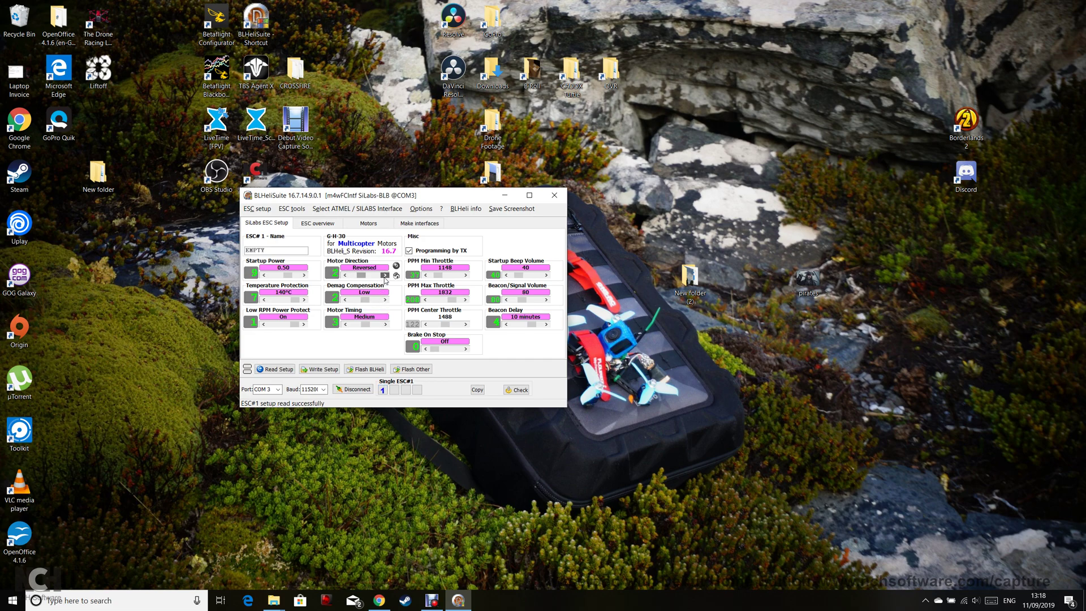
pyautogui.rightClick(394, 390)
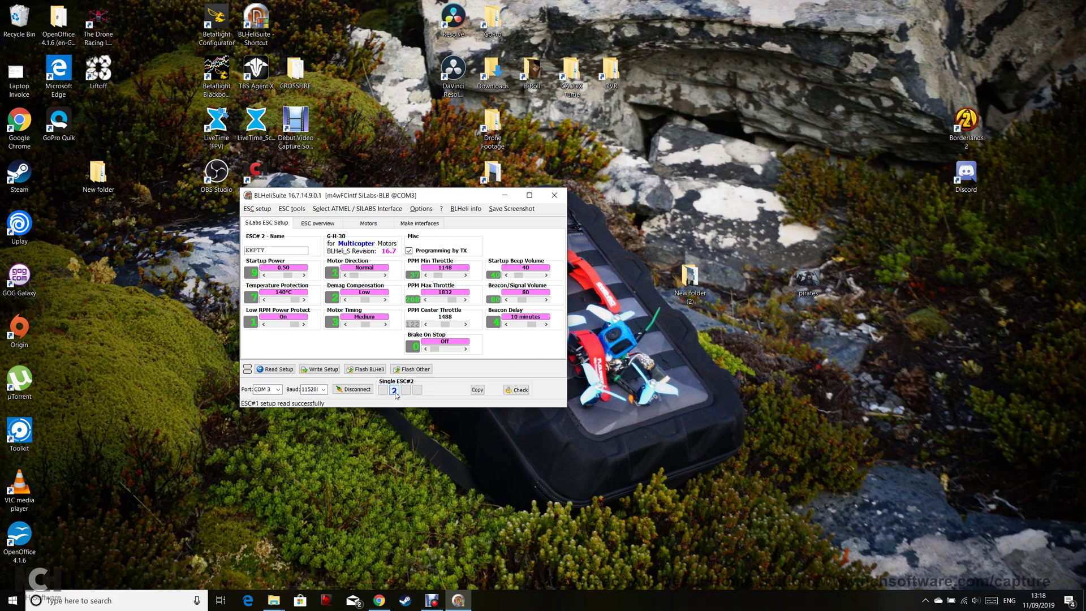
pyautogui.rightClick(418, 390)
pyautogui.click(417, 390)
pyautogui.click(385, 276)
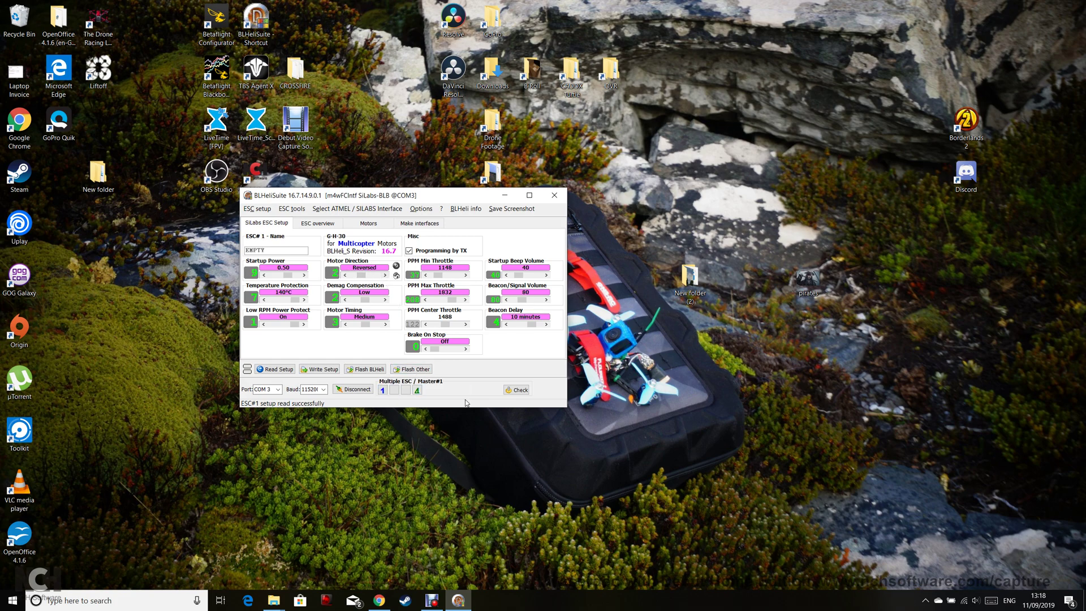
pyautogui.click(314, 371)
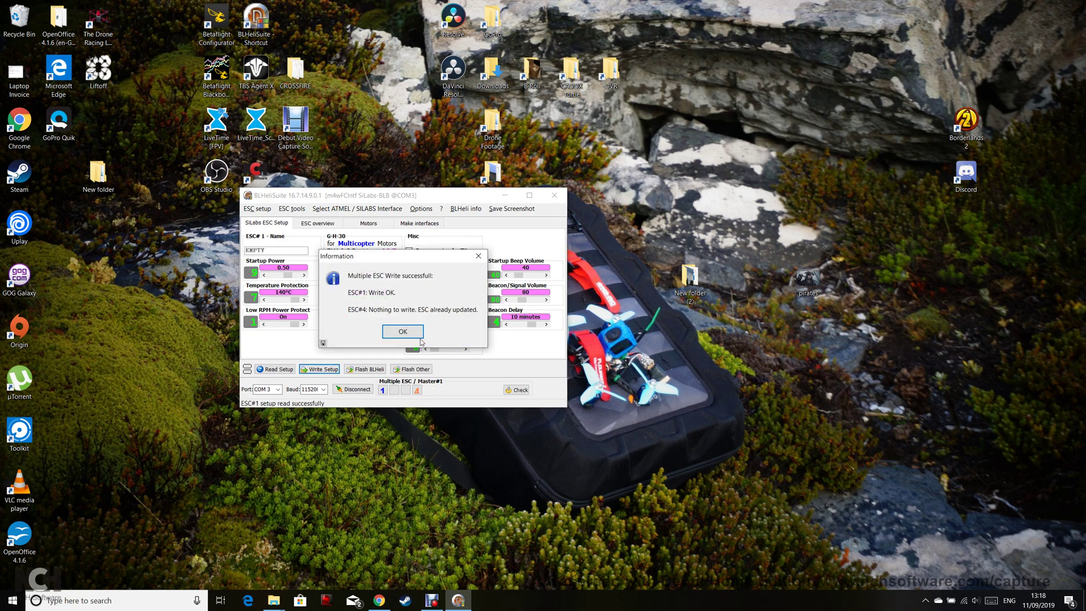
pyautogui.click(404, 332)
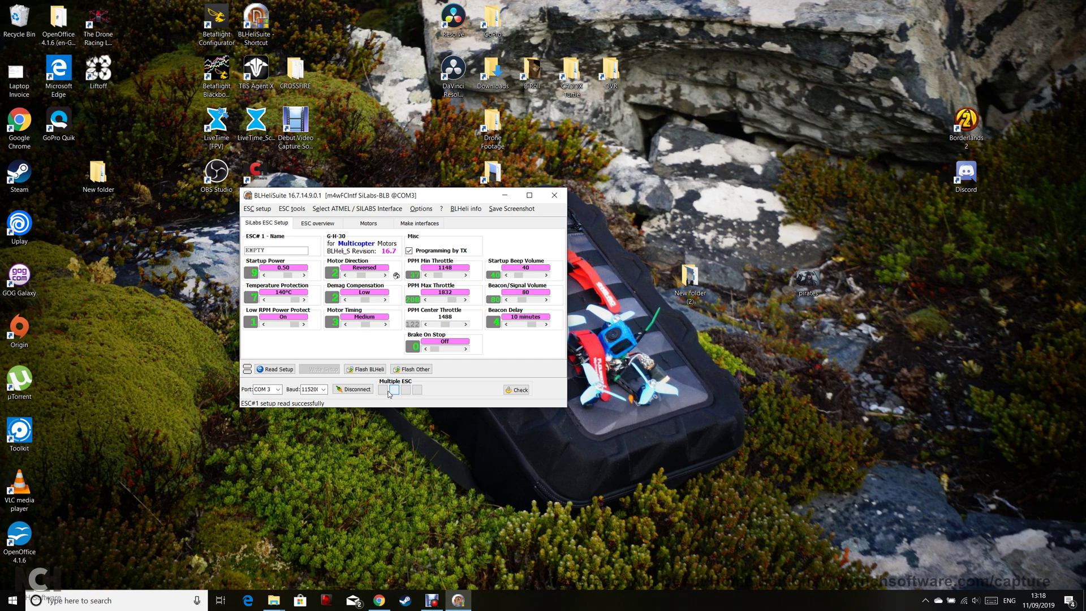
# Target only ESC 4, set its Motor Direction to Reversed, write the setup and clear the ESC selection
pyautogui.click(383, 391)
pyautogui.click(404, 391)
pyautogui.click(418, 391)
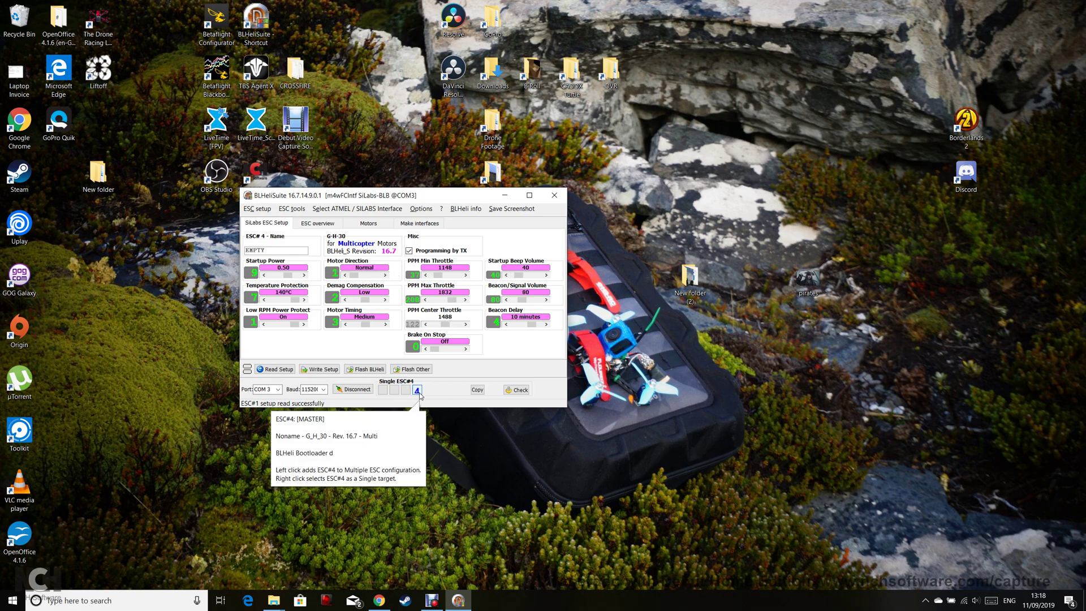
pyautogui.click(384, 275)
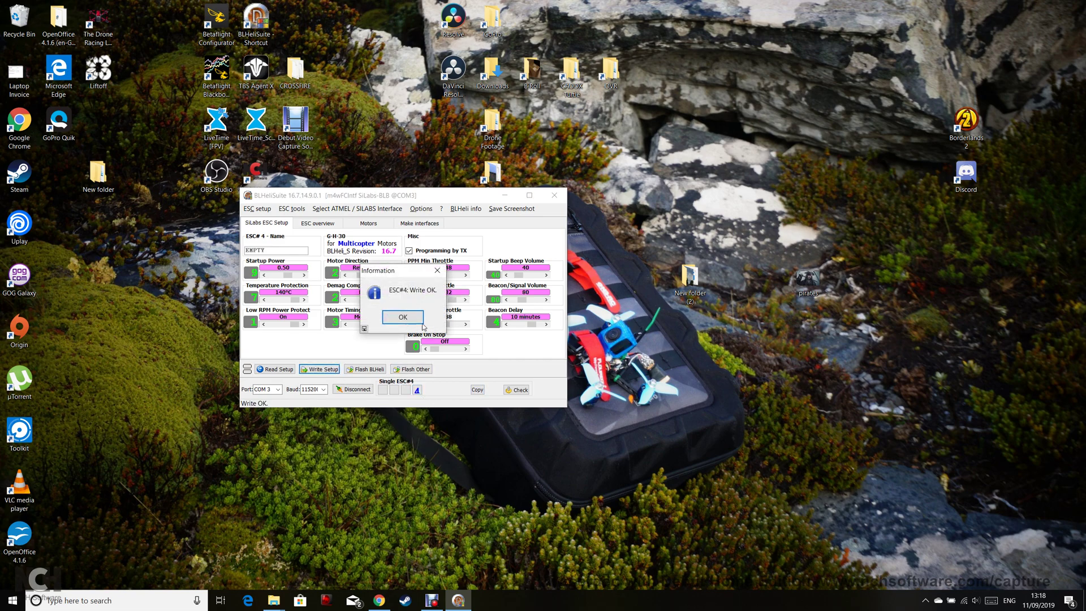
pyautogui.click(408, 315)
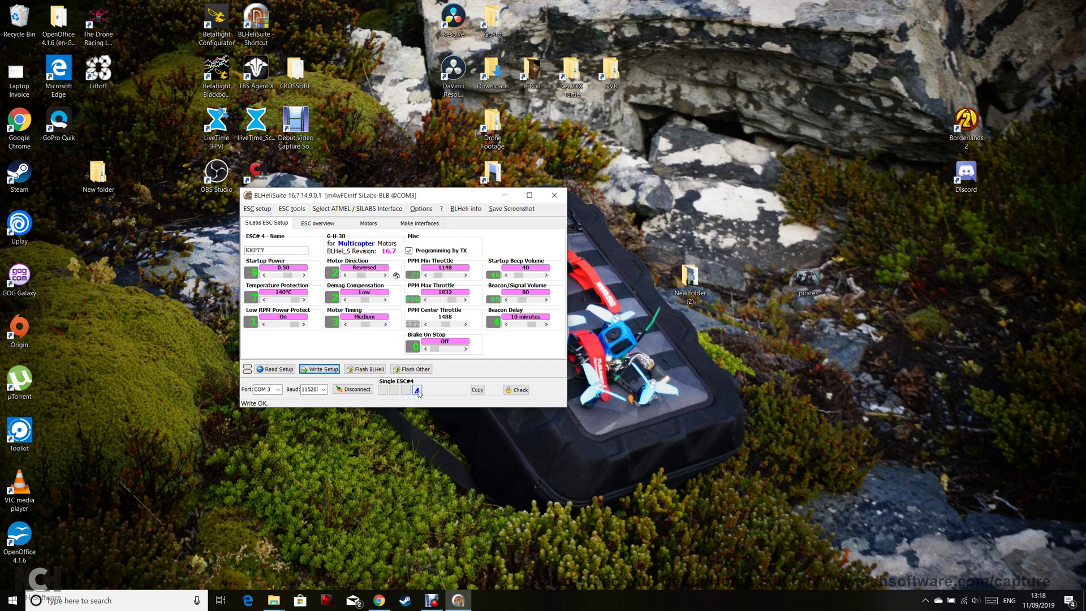
pyautogui.click(410, 391)
pyautogui.click(417, 391)
pyautogui.click(407, 392)
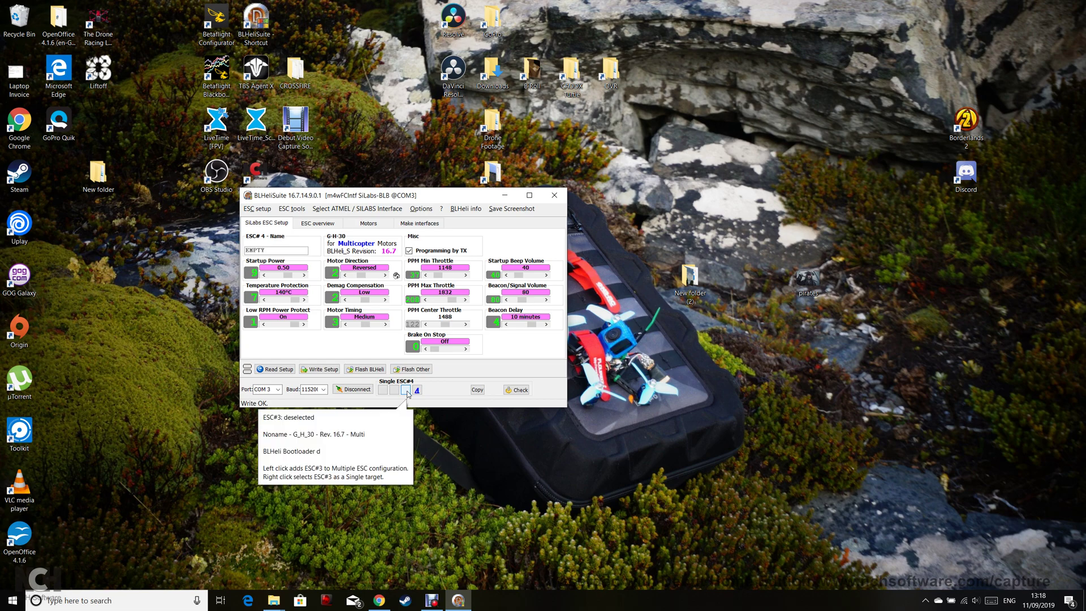
pyautogui.click(407, 391)
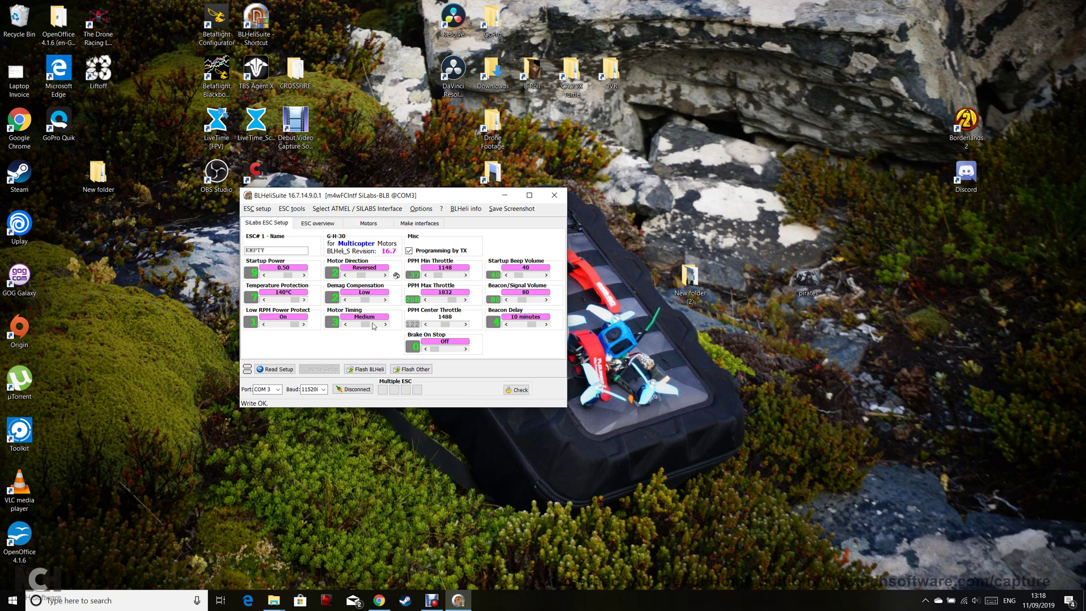
# Enable motor control, run all four motors at 1103 with the master throttle, and disable motor control
pyautogui.click(368, 225)
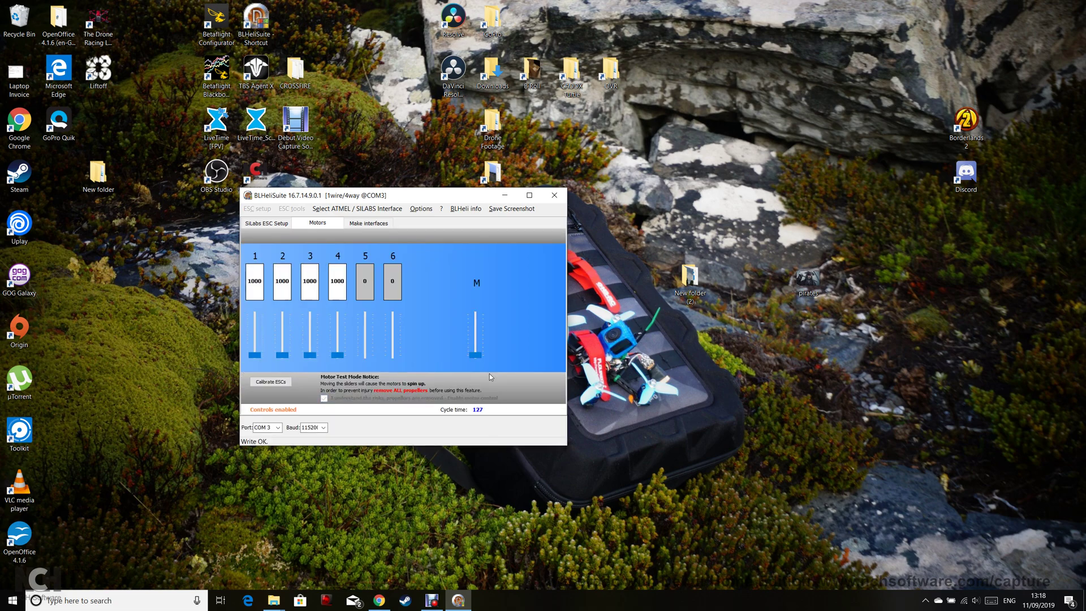
pyautogui.moveTo(474, 356); pyautogui.dragTo(477, 351)
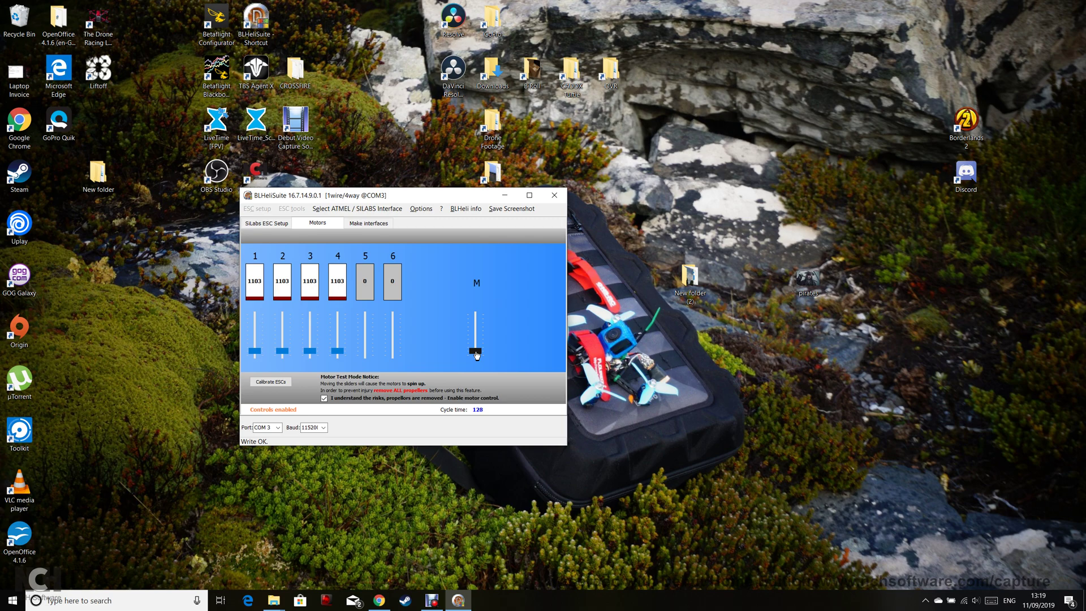
pyautogui.click(324, 398)
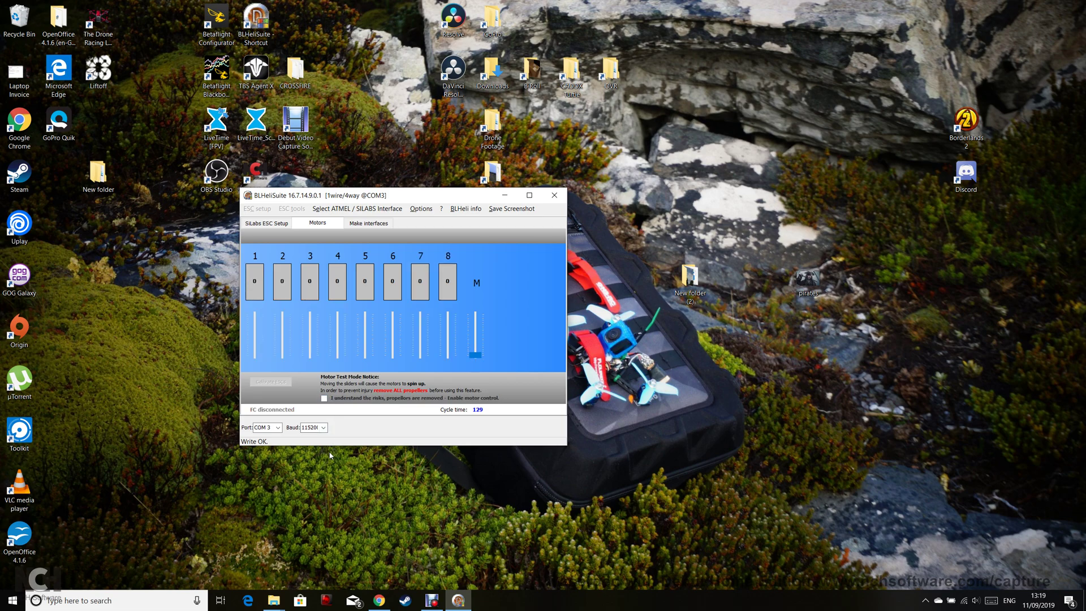
# Return to the SiLabs ESC setup, reconnect the interface and read the setup of all four ESCs
pyautogui.click(283, 226)
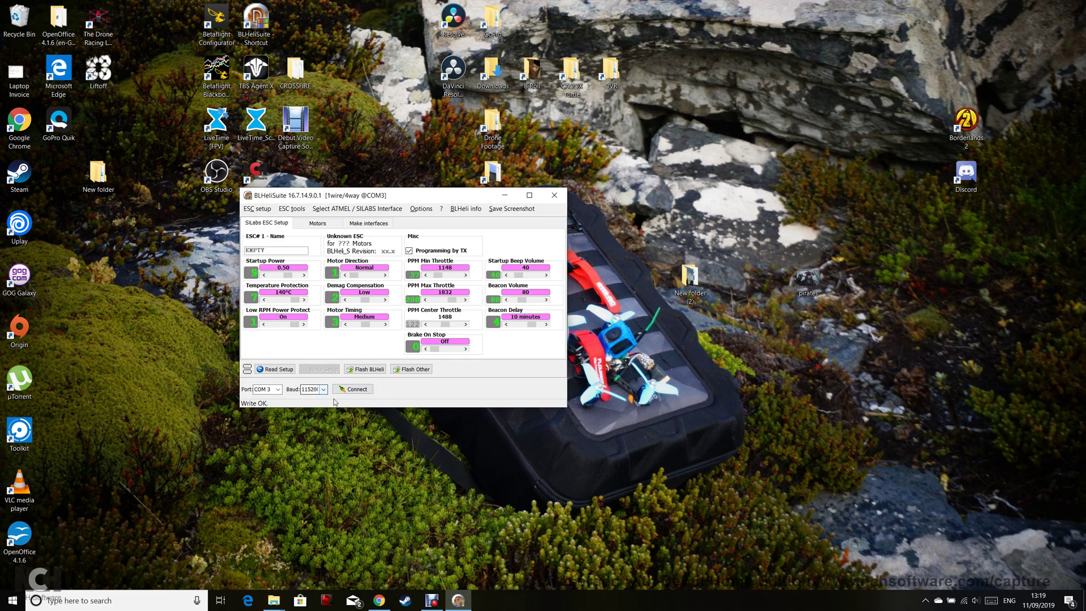
pyautogui.click(275, 372)
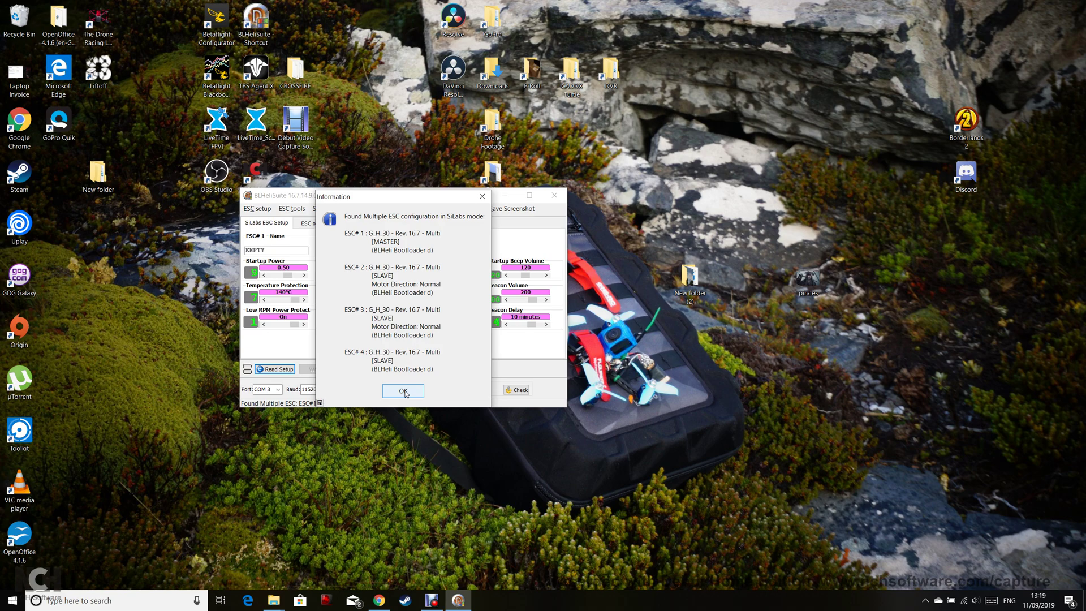
pyautogui.click(403, 389)
pyautogui.click(402, 317)
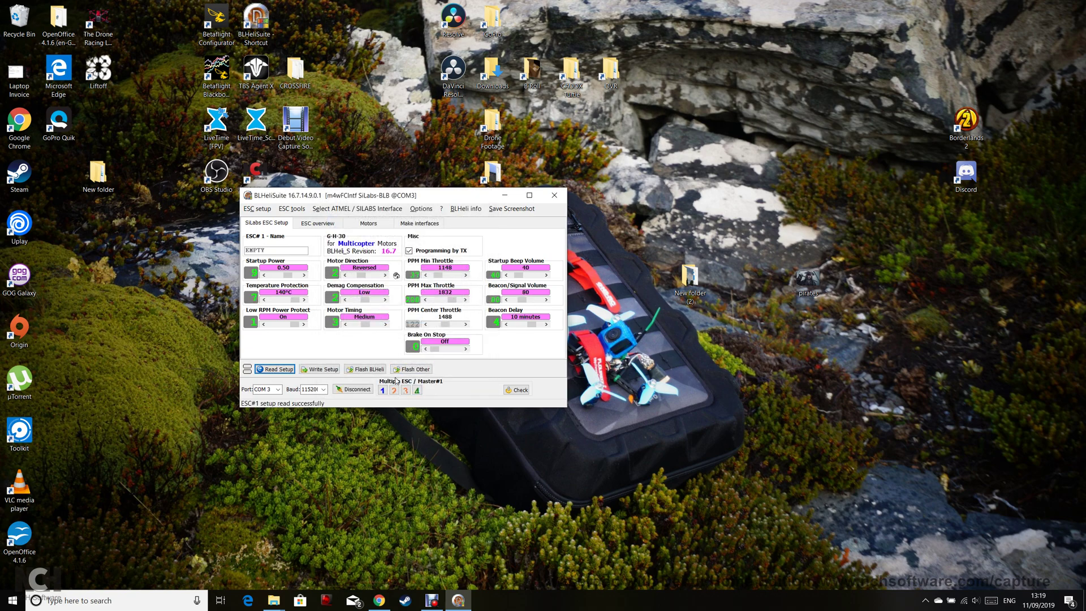
# Target only ESC 1, set its Motor Direction to Normal and write the setup
pyautogui.click(417, 390)
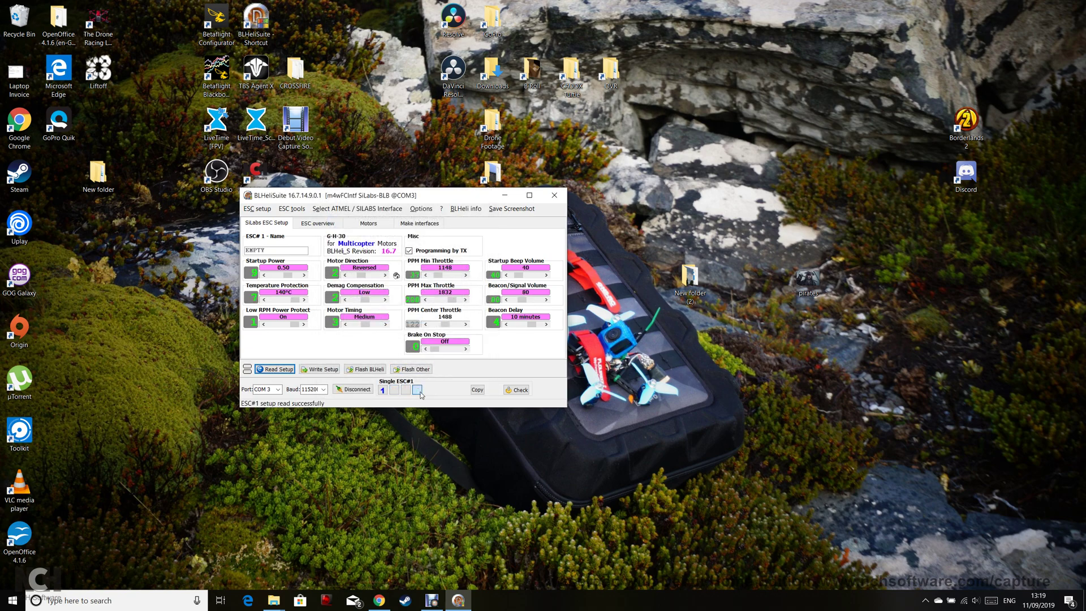
pyautogui.click(345, 275)
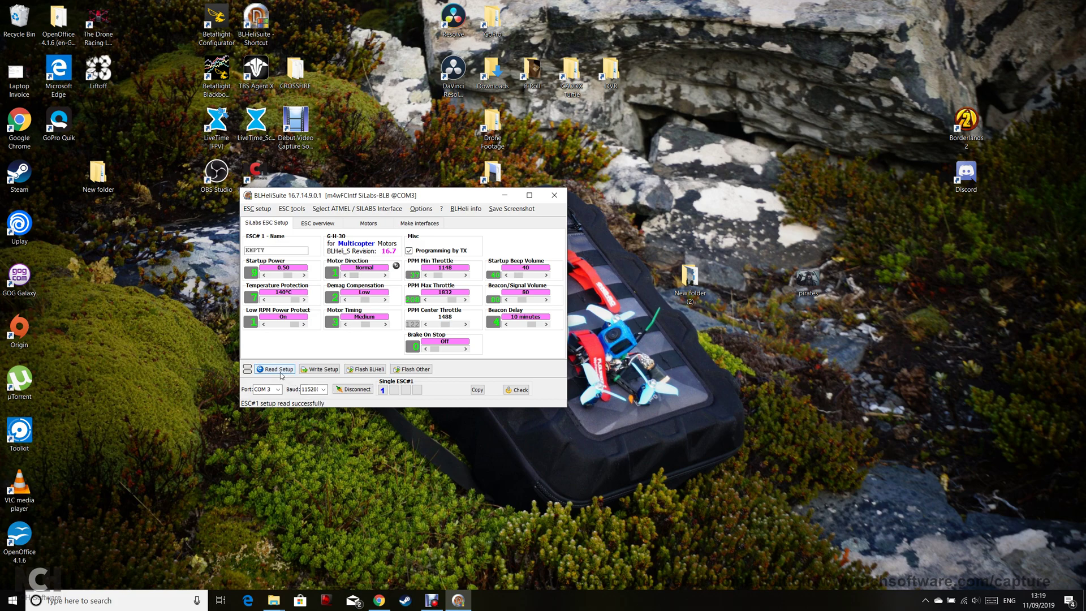
pyautogui.click(320, 369)
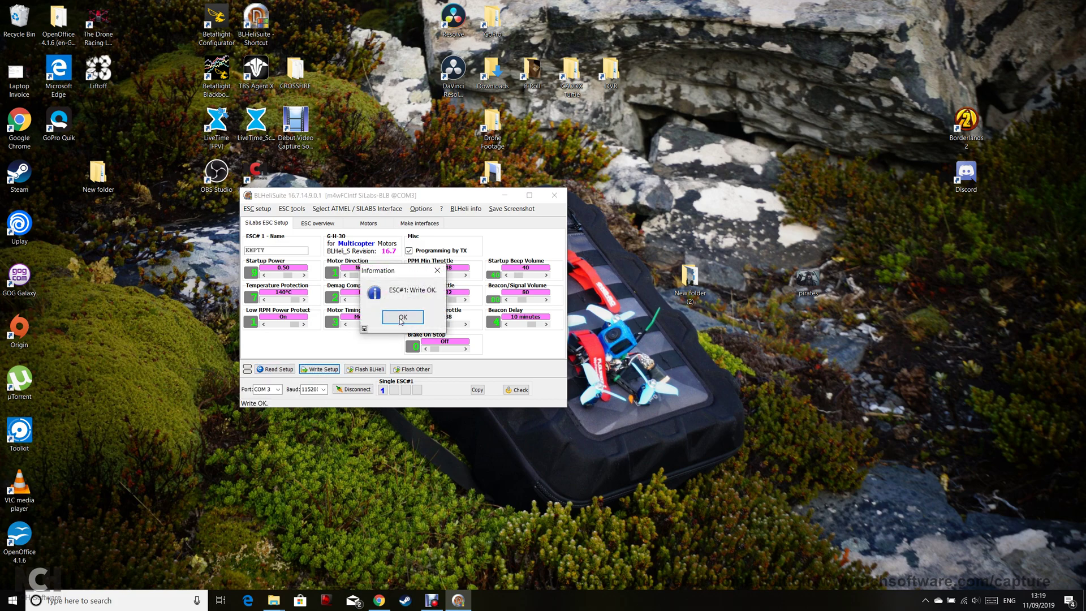
pyautogui.click(396, 321)
# Switch the target to ESC 2 alone, set its Motor Direction to Reversed and write the setup
pyautogui.click(383, 390)
pyautogui.click(394, 390)
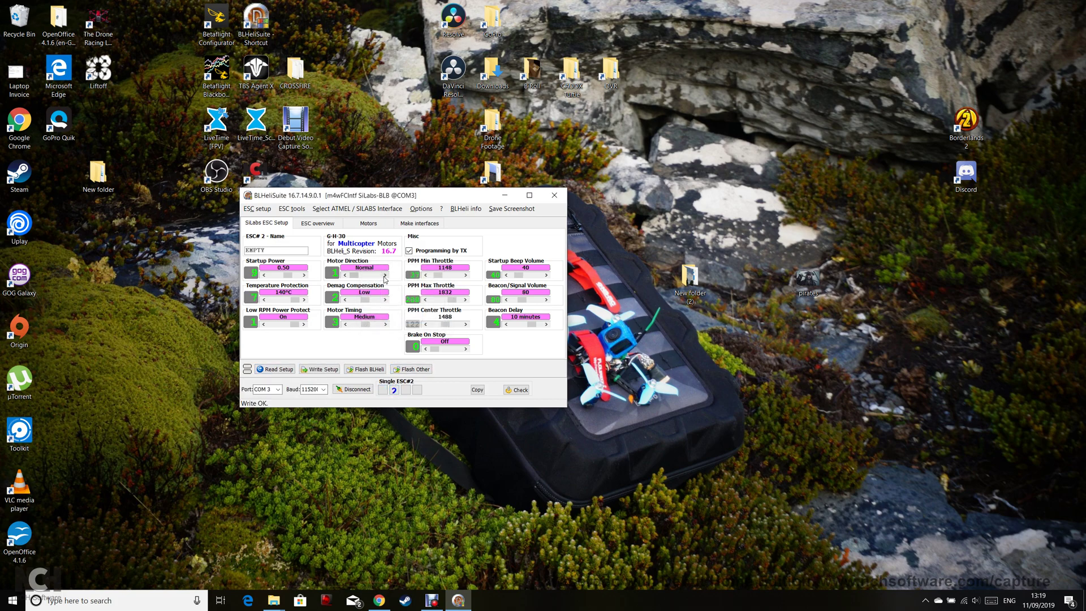
pyautogui.click(314, 369)
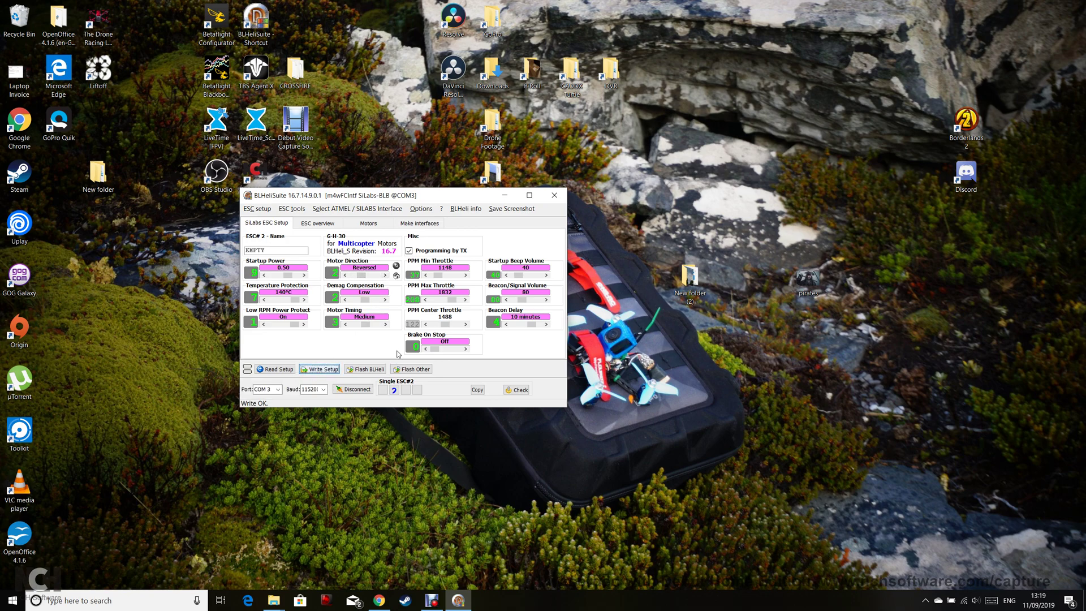
pyautogui.click(402, 317)
# Switch the target to ESC 3 alone, set its Motor Direction to Reversed and write the setup
pyautogui.click(405, 389)
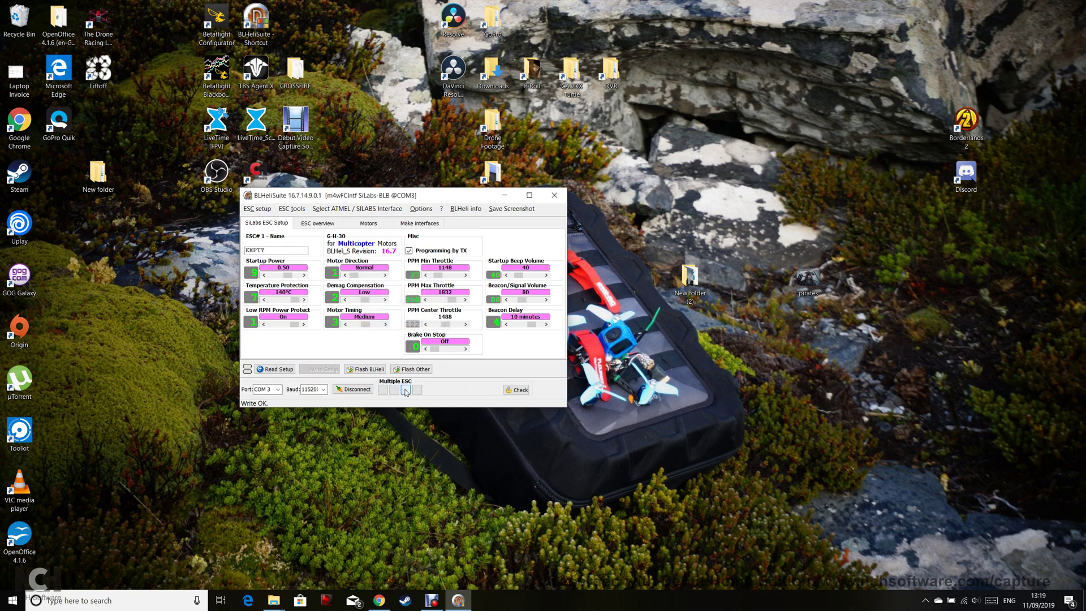
pyautogui.click(385, 275)
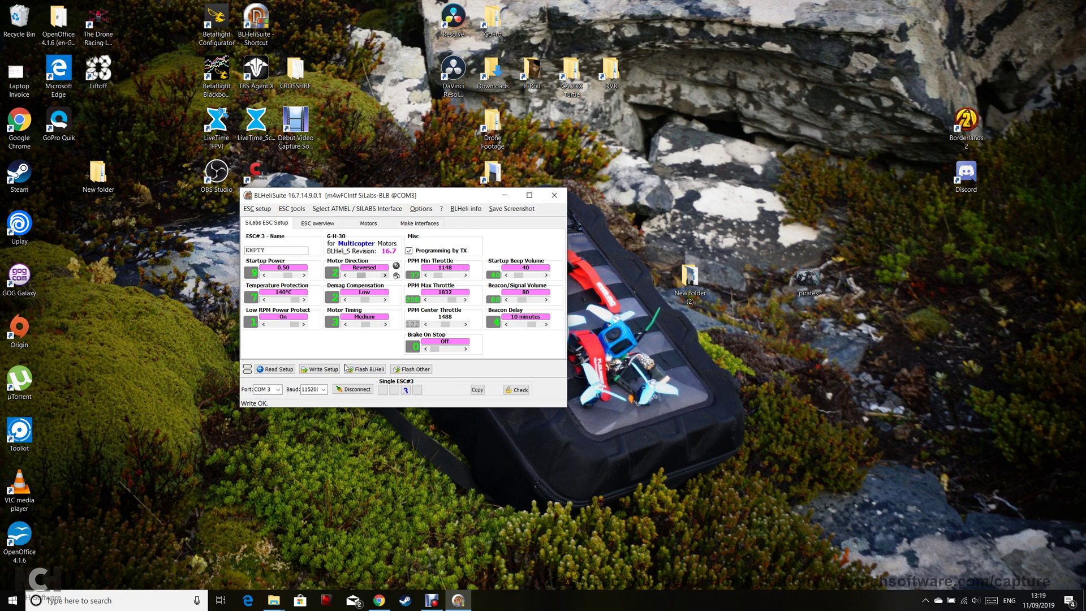
pyautogui.click(319, 369)
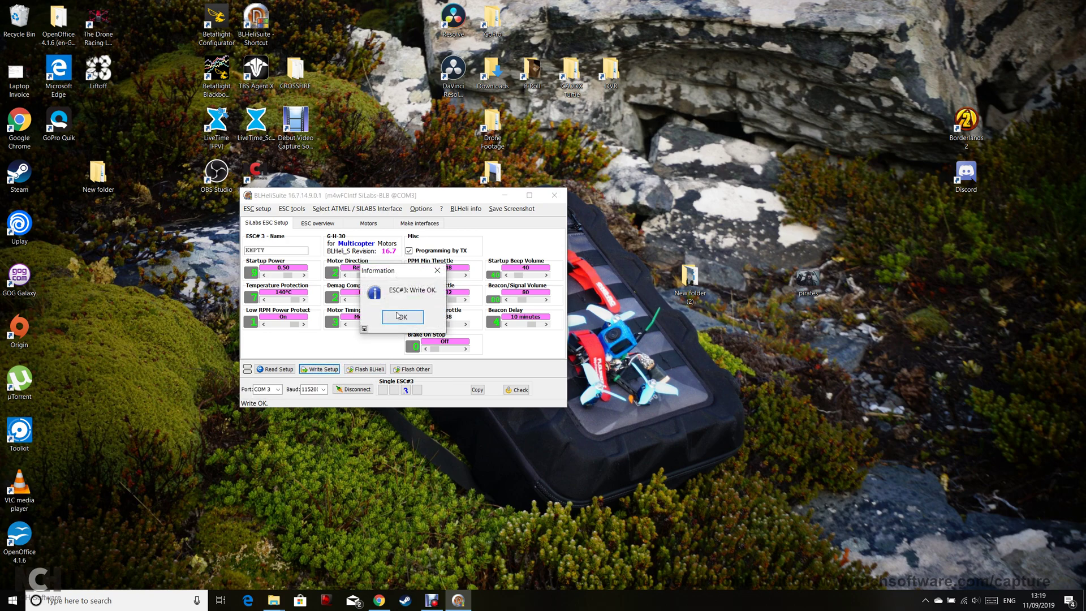
pyautogui.click(402, 317)
# Switch the target to ESC 4 alone, set its Motor Direction to Normal, write the setup and clear the ESC selection
pyautogui.click(406, 390)
pyautogui.click(417, 390)
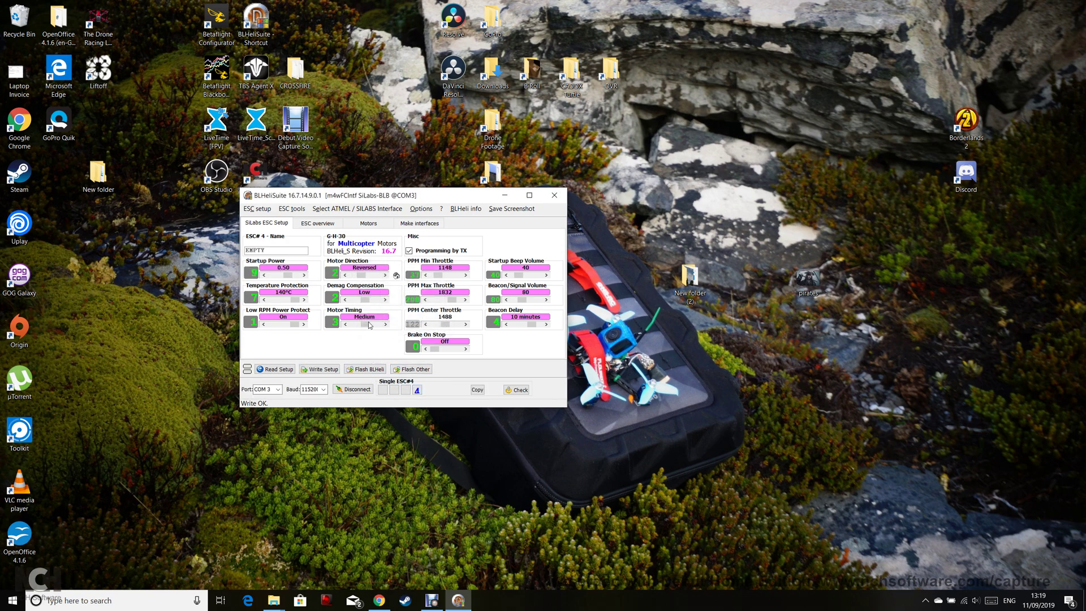
pyautogui.click(345, 275)
pyautogui.click(403, 317)
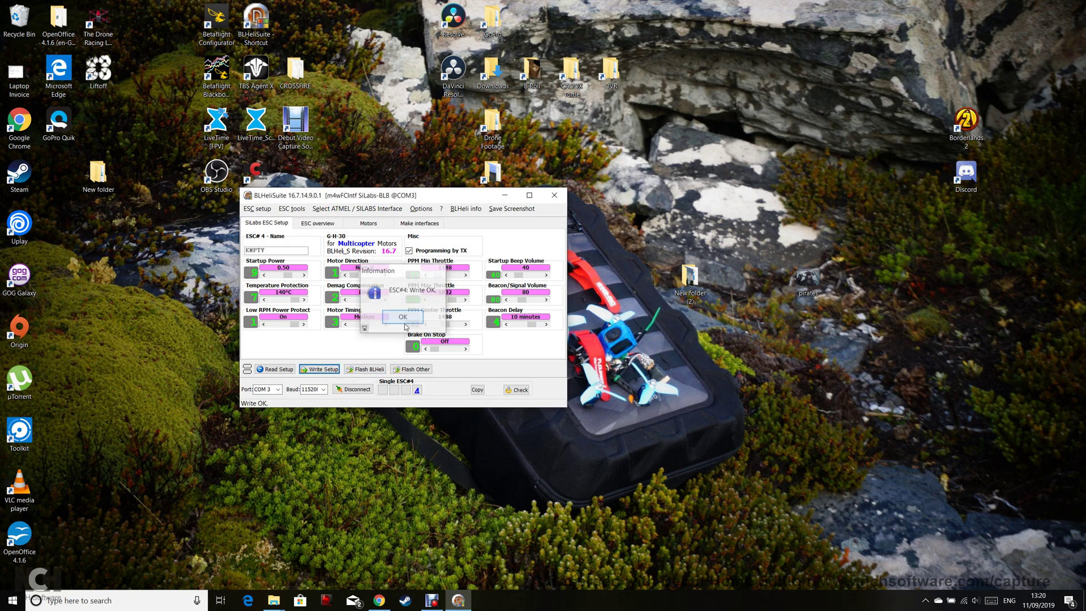
pyautogui.click(383, 389)
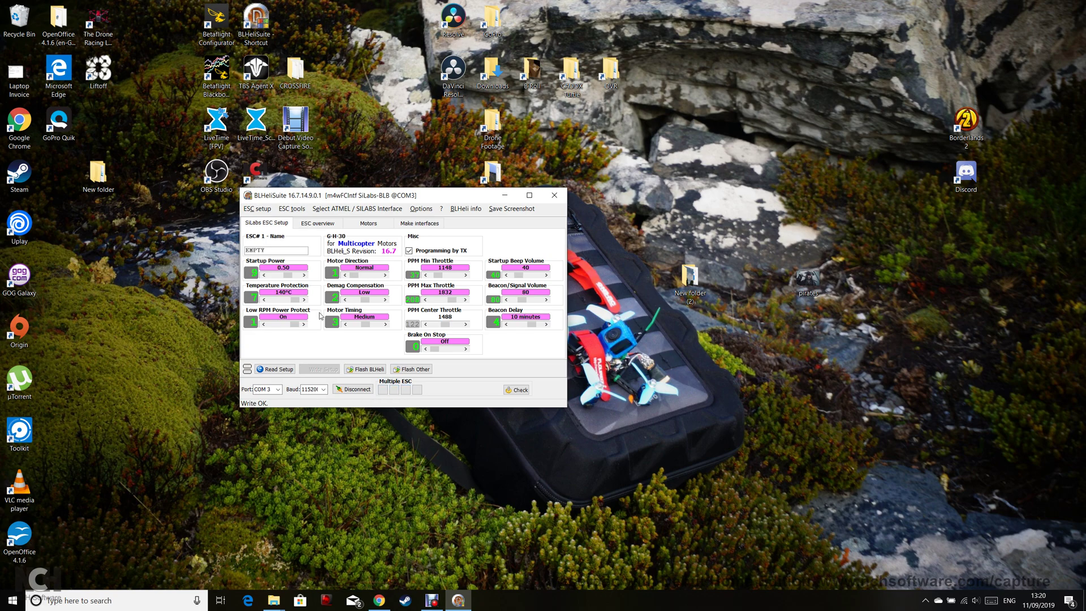
# Enable motor control, run all four motors at 1114, disable motor control and return to the SiLabs ESC setup
pyautogui.click(369, 223)
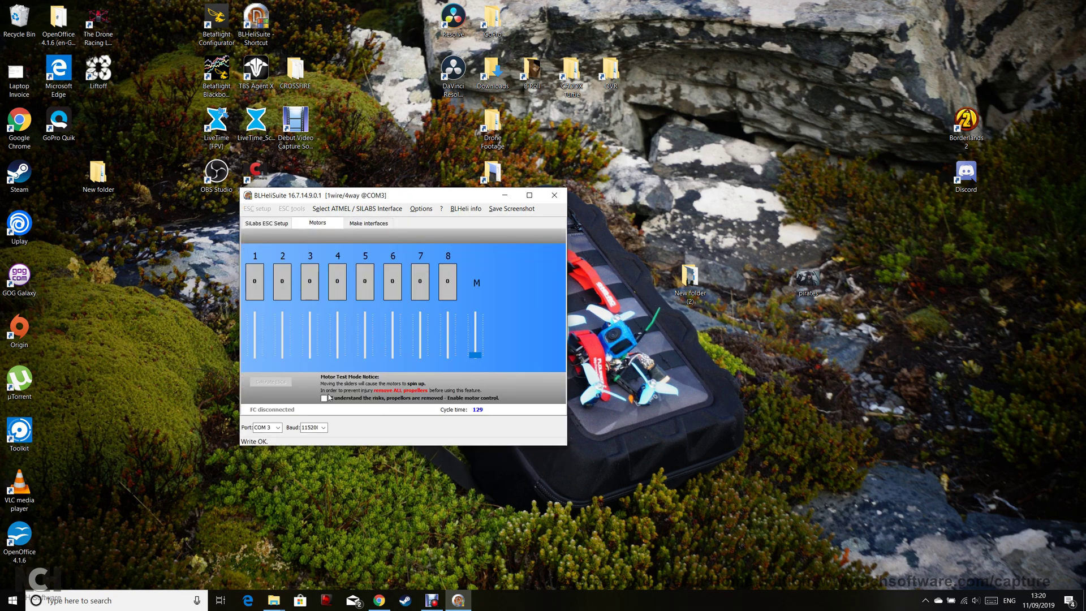
pyautogui.click(325, 400)
pyautogui.moveTo(475, 355); pyautogui.dragTo(475, 350)
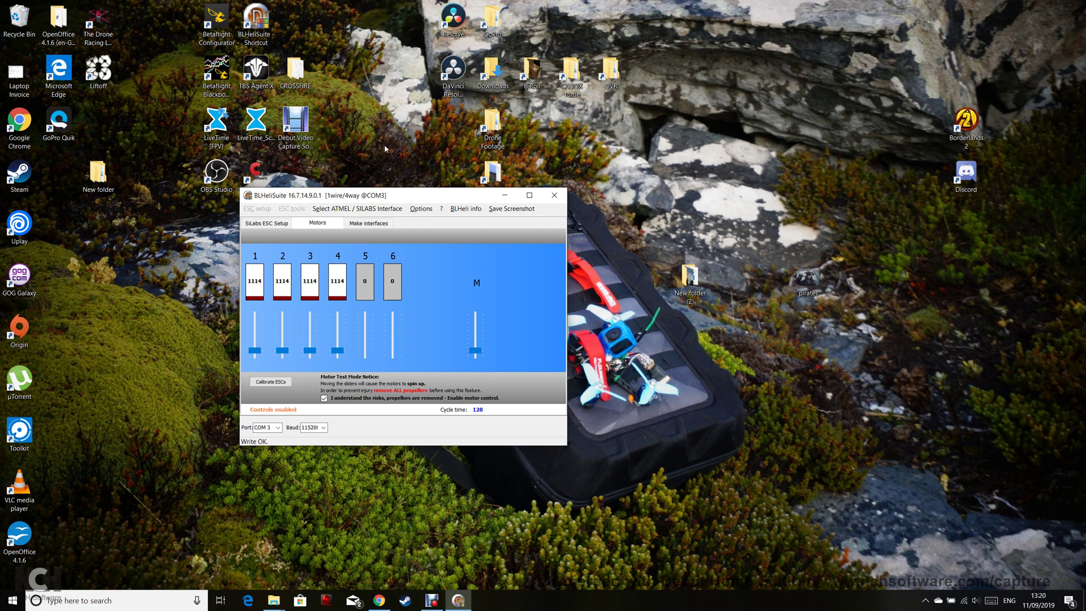
pyautogui.click(324, 398)
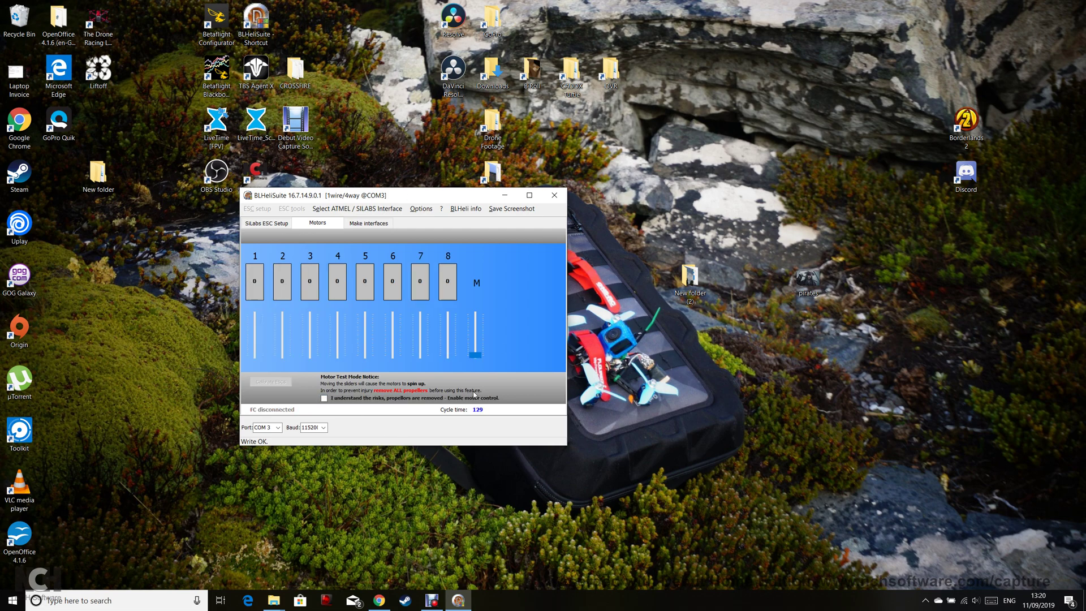
pyautogui.click(288, 224)
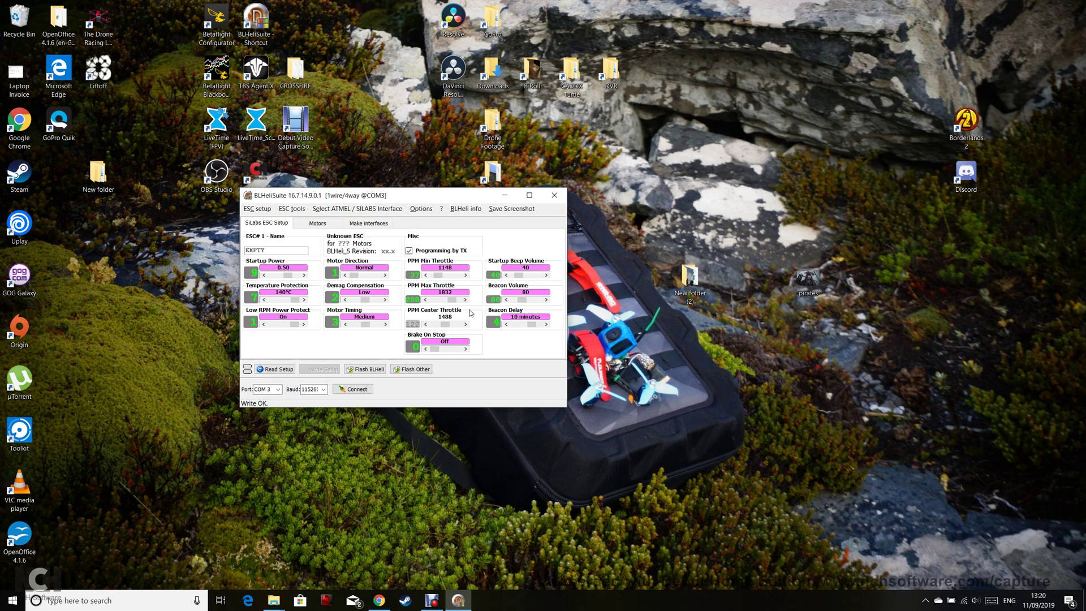
pyautogui.click(434, 598)
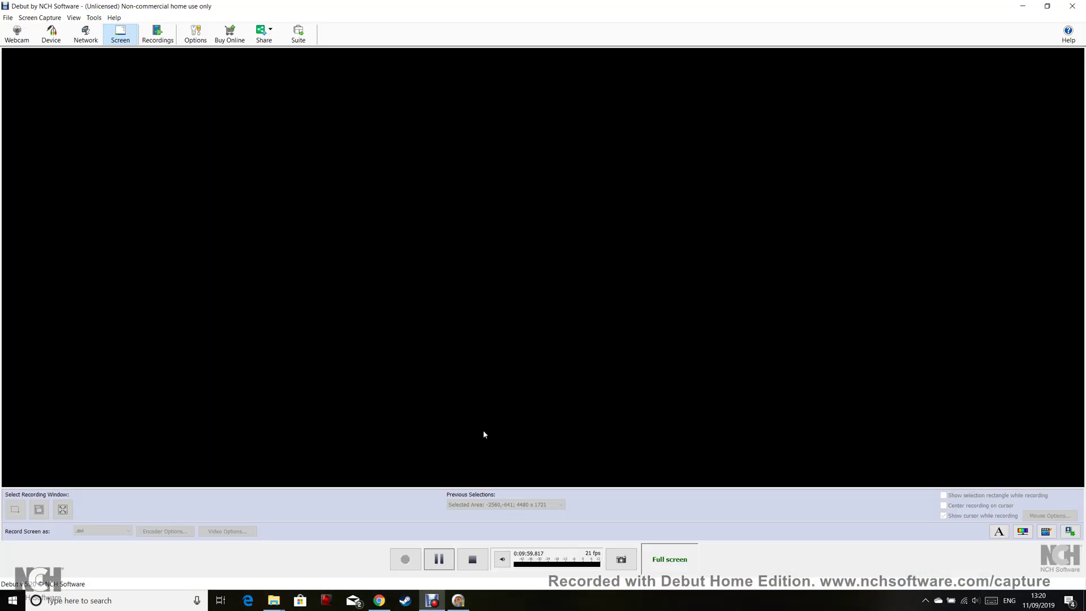